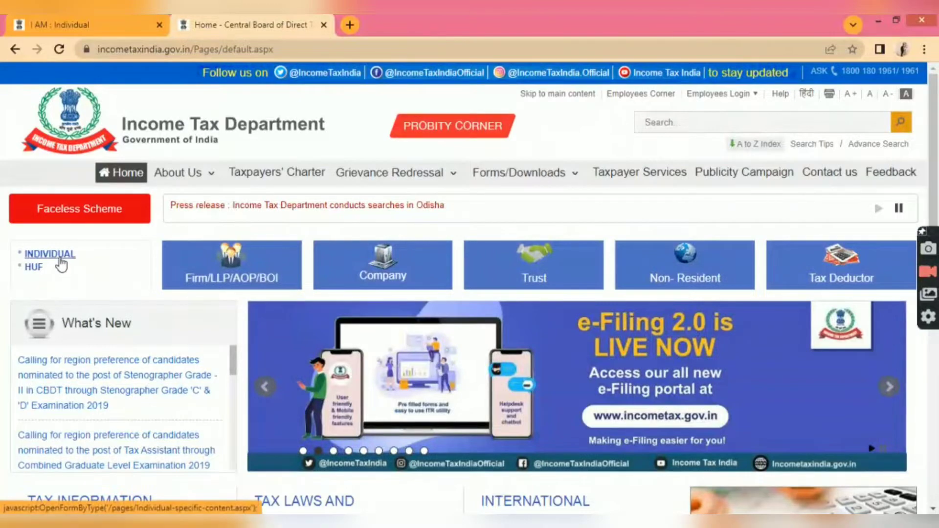
# Open the Individual taxpayer page and go to its Return Filing information on how to file a return of income.
pyautogui.click(59, 258)
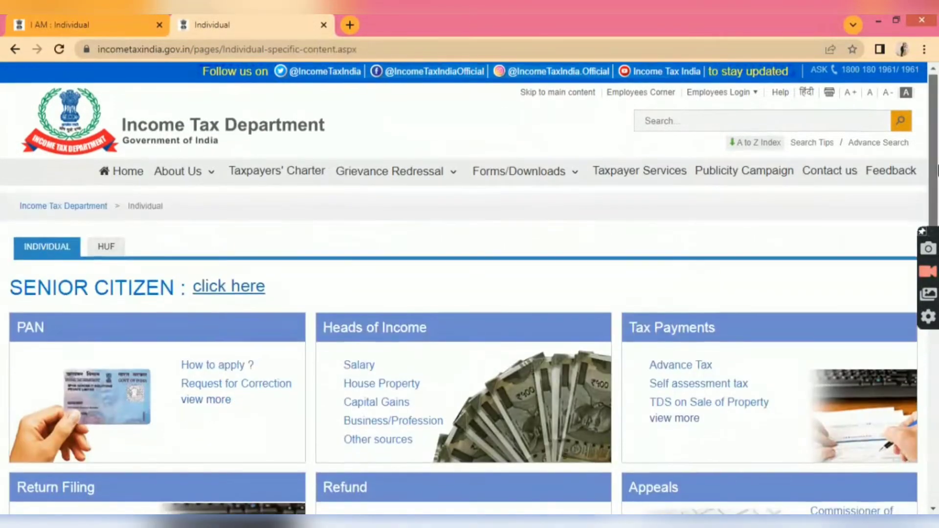
pyautogui.scroll(-5, 938, 157)
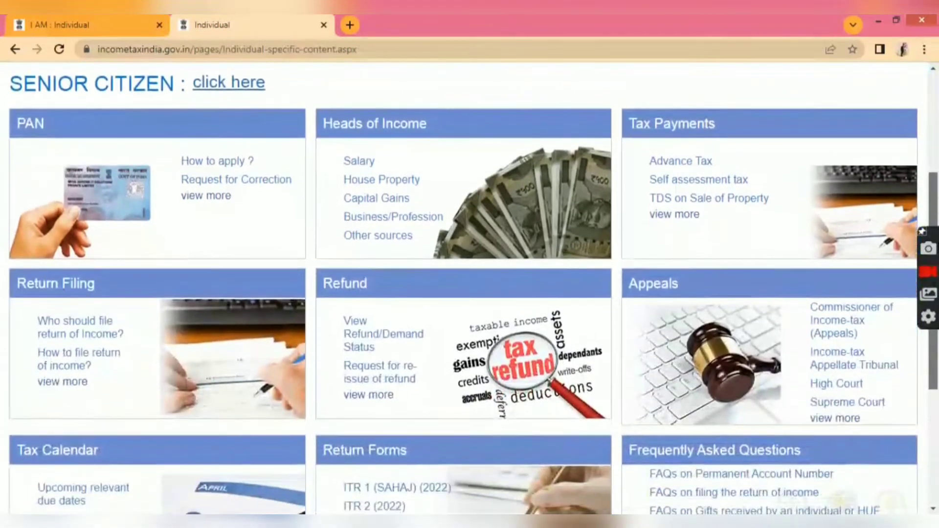
pyautogui.scroll(-1, 469, 293)
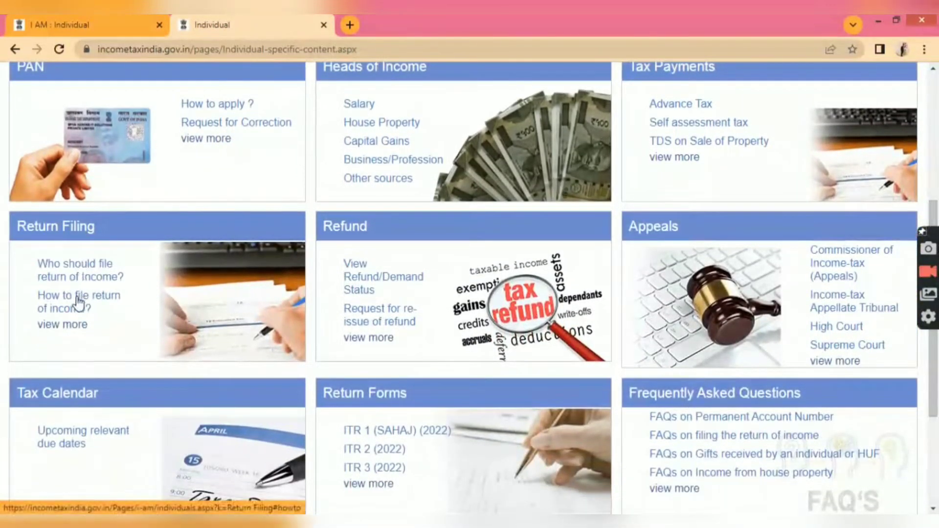
pyautogui.click(89, 268)
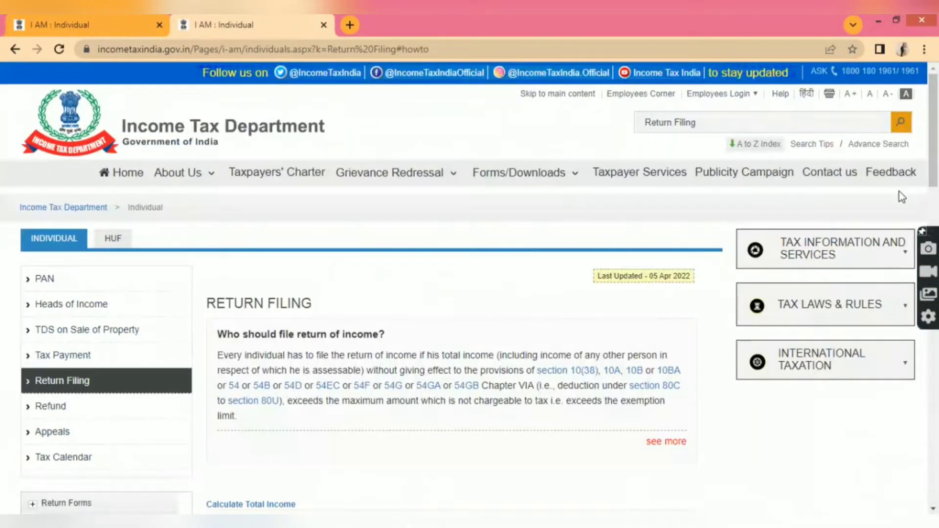
# Open the e-File link for ITR 1 (SAHAJ) and continue to the e-Filing portal.
pyautogui.moveTo(935, 149); pyautogui.dragTo(937, 247)
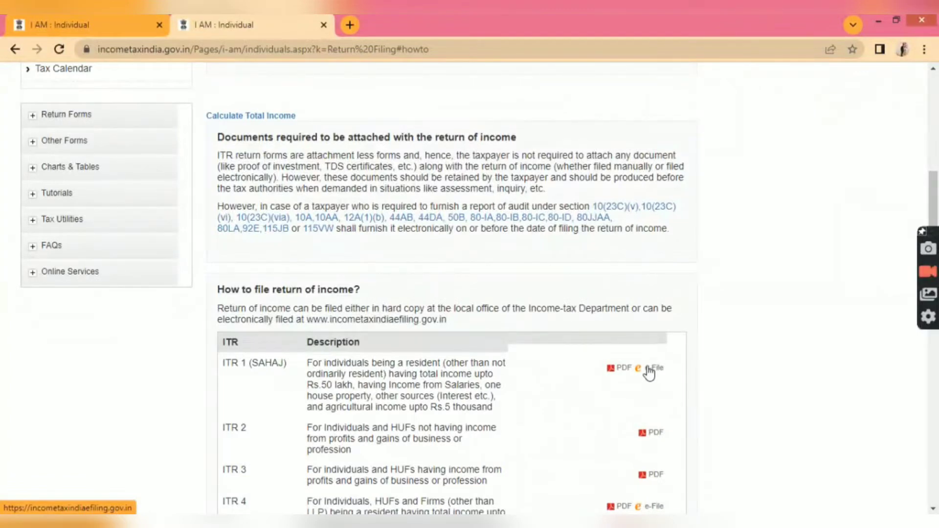
pyautogui.click(655, 373)
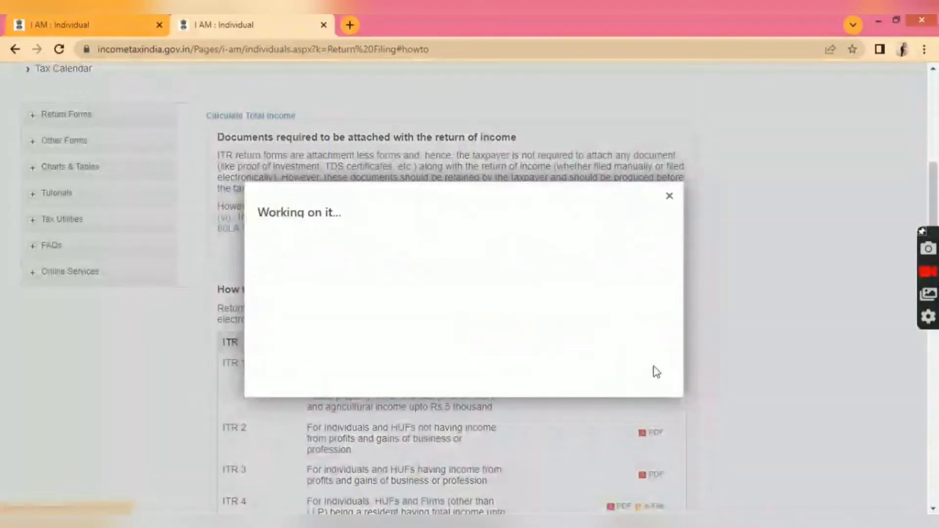
pyautogui.click(441, 358)
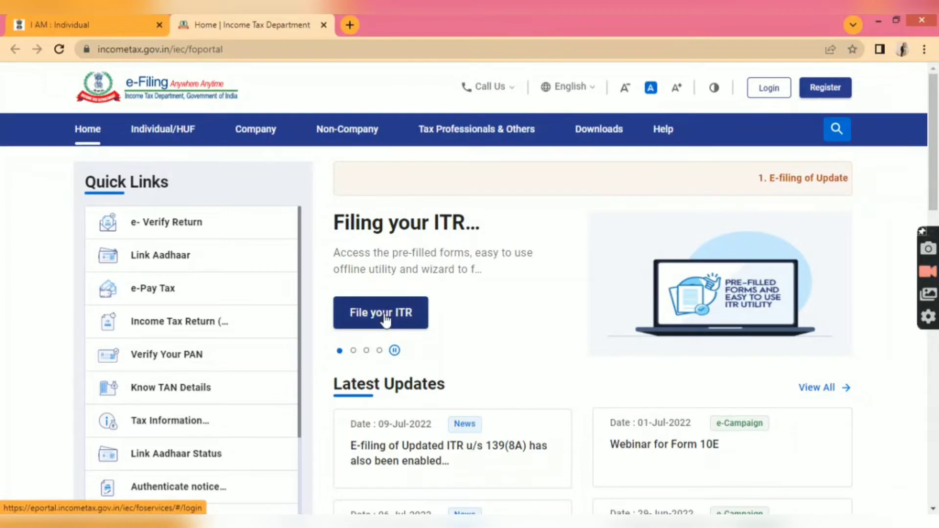
# Choose to file the ITR and submit the account's user ID on the login page.
pyautogui.click(386, 321)
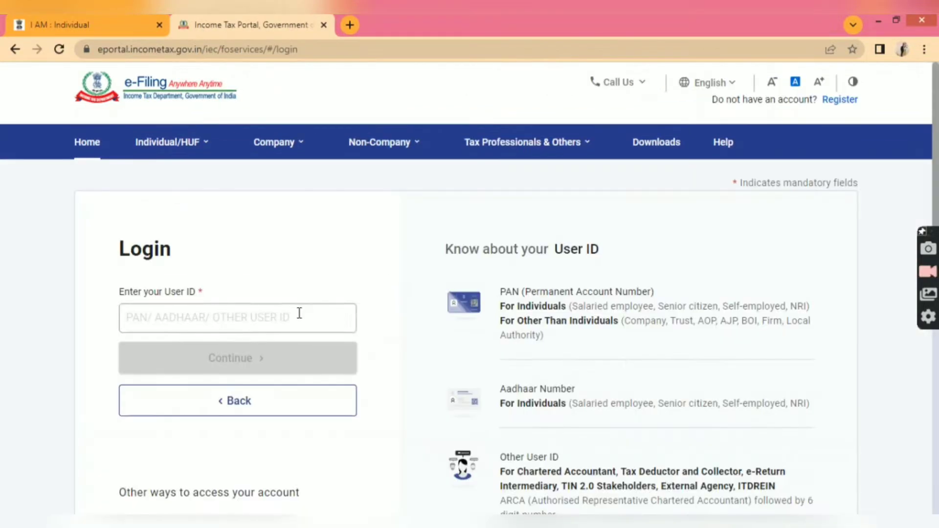
pyautogui.click(297, 313)
pyautogui.write('••')
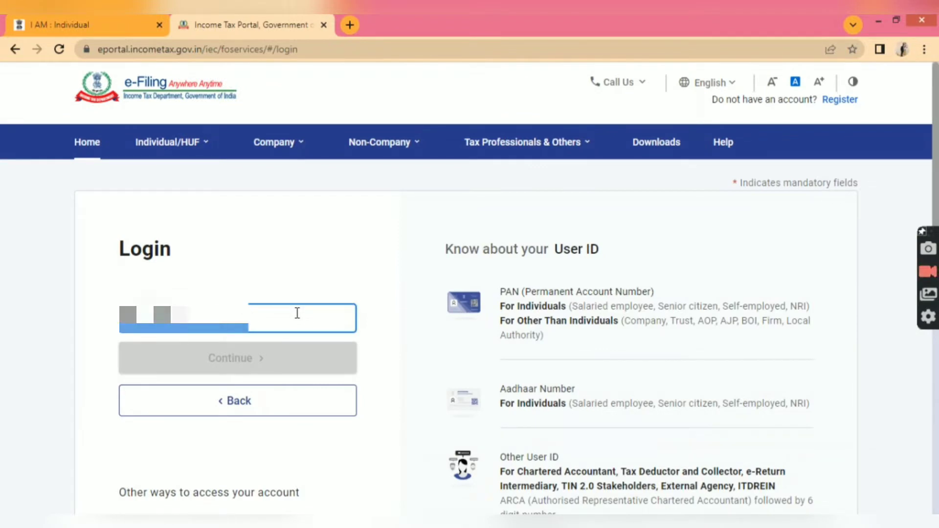
pyautogui.write('•')
pyautogui.click(278, 351)
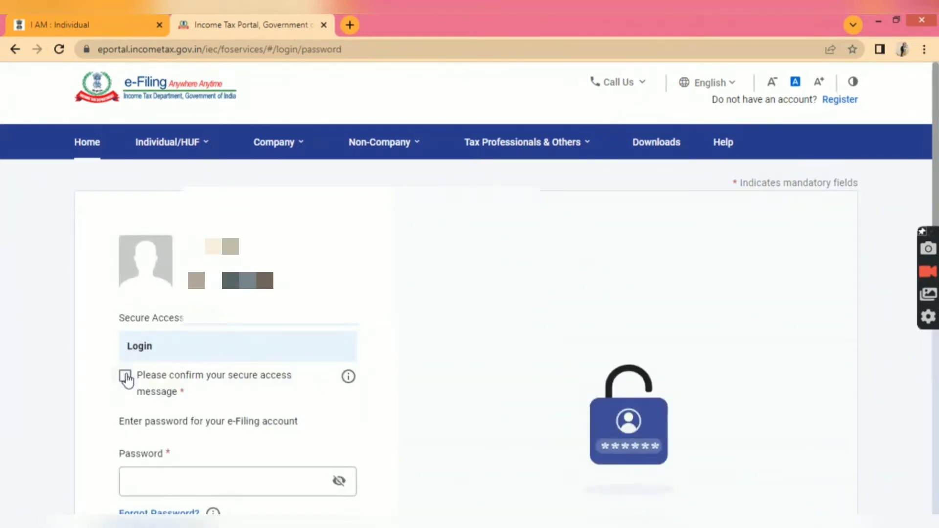
# Confirm the secure access message, enter the e-Filing account password and log in.
pyautogui.click(125, 376)
pyautogui.click(199, 482)
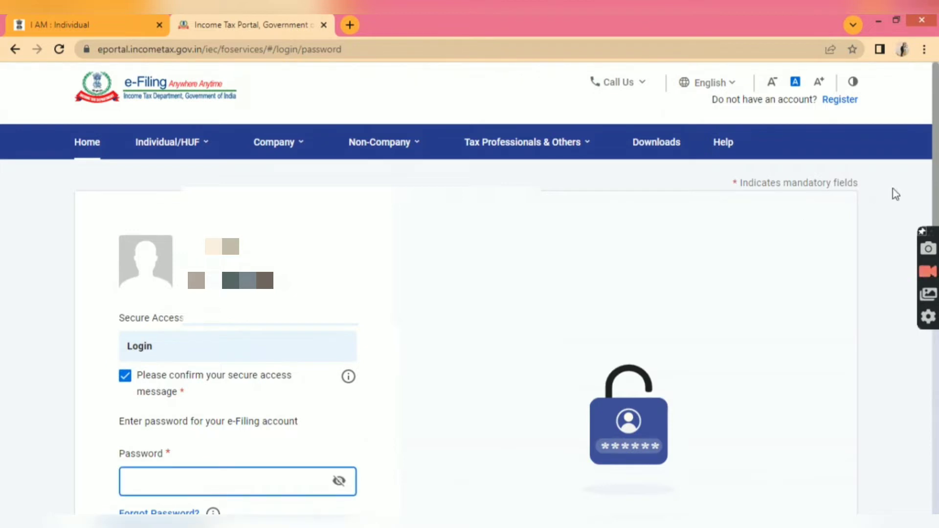
pyautogui.scroll(-2, 937, 156)
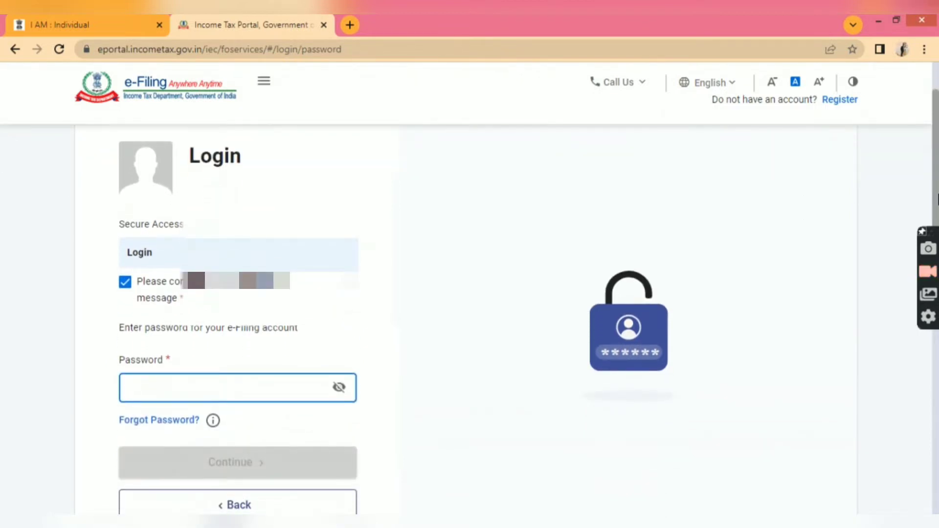
pyautogui.write('****')
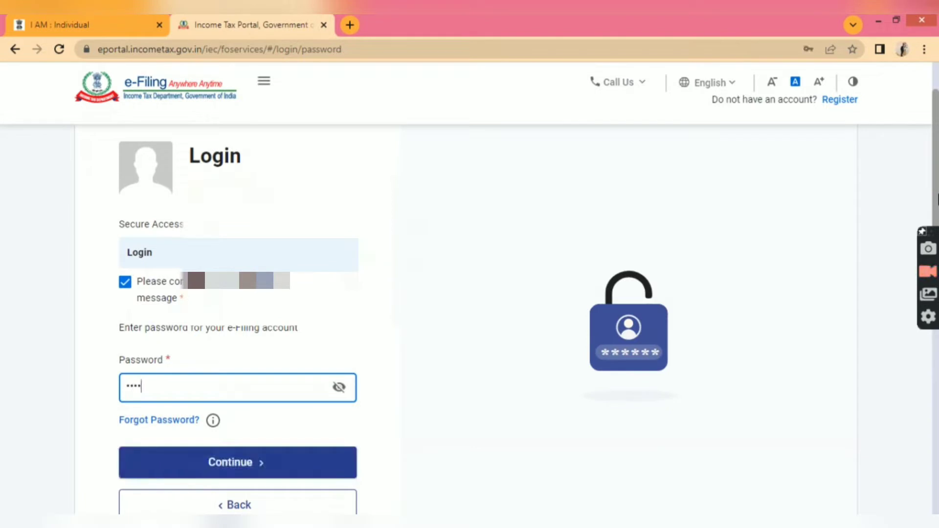
pyautogui.write('*****')
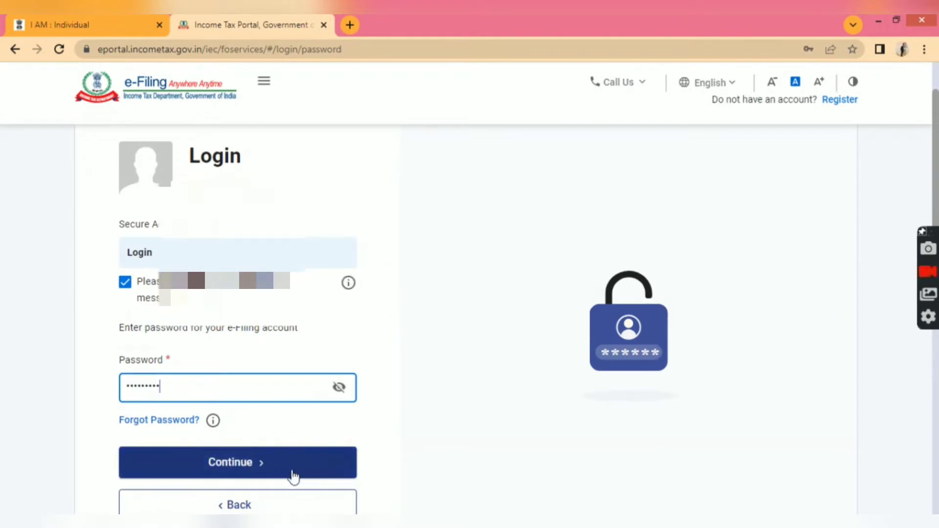
pyautogui.click(292, 475)
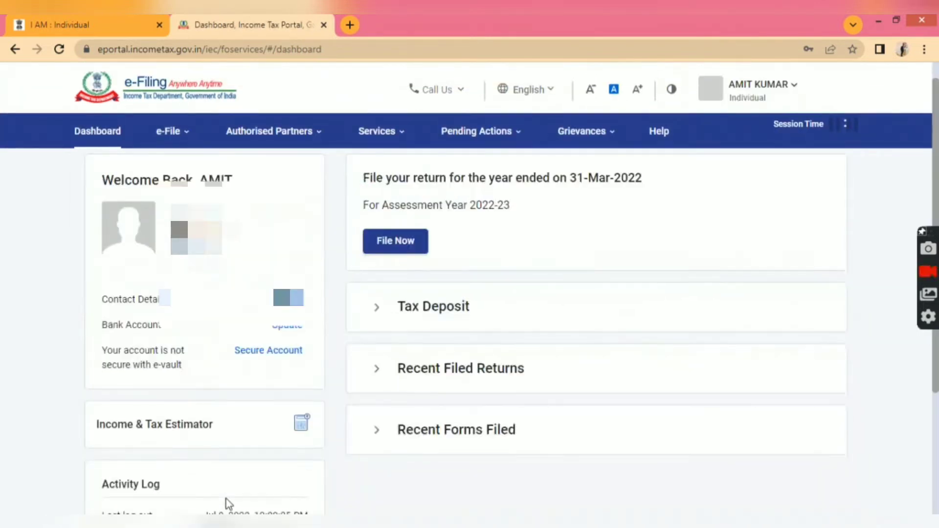
# Begin filing the return for assessment year 2022-23 (Current A.Y.) in Online mode.
pyautogui.click(397, 245)
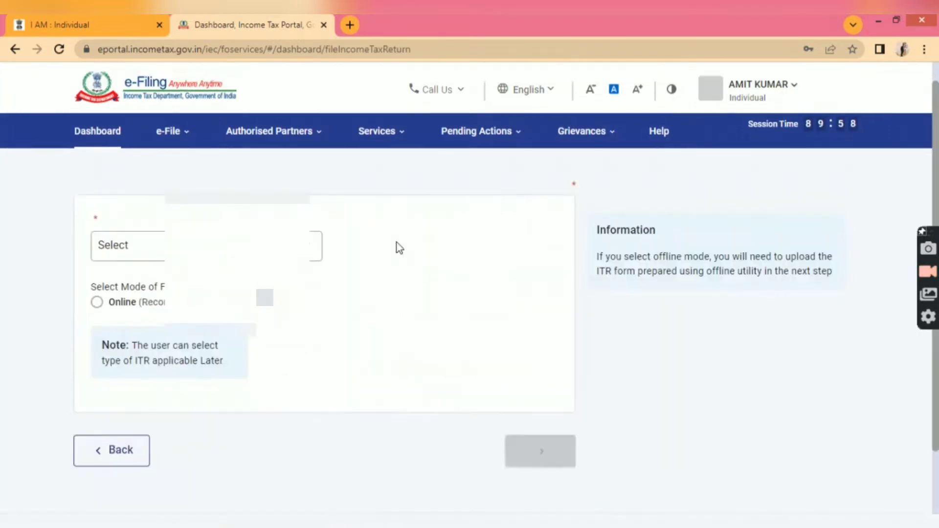
pyautogui.click(306, 274)
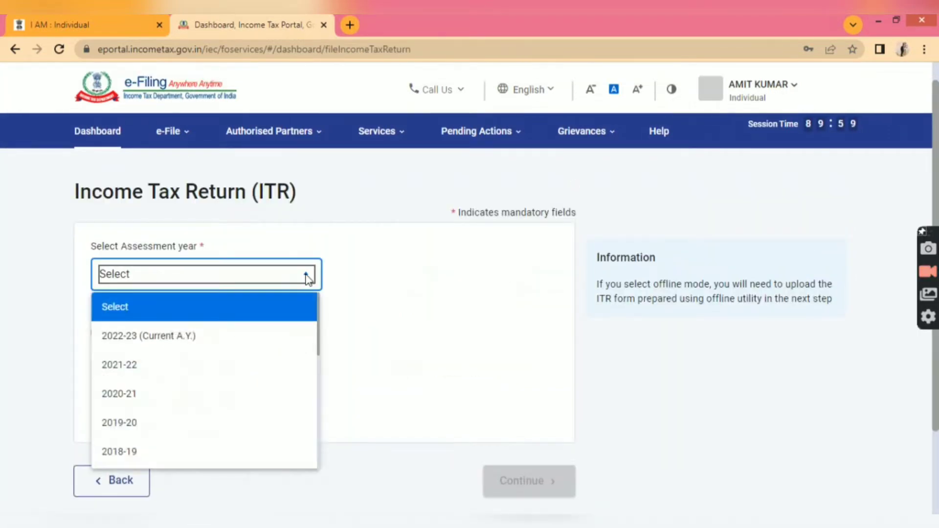
pyautogui.click(244, 347)
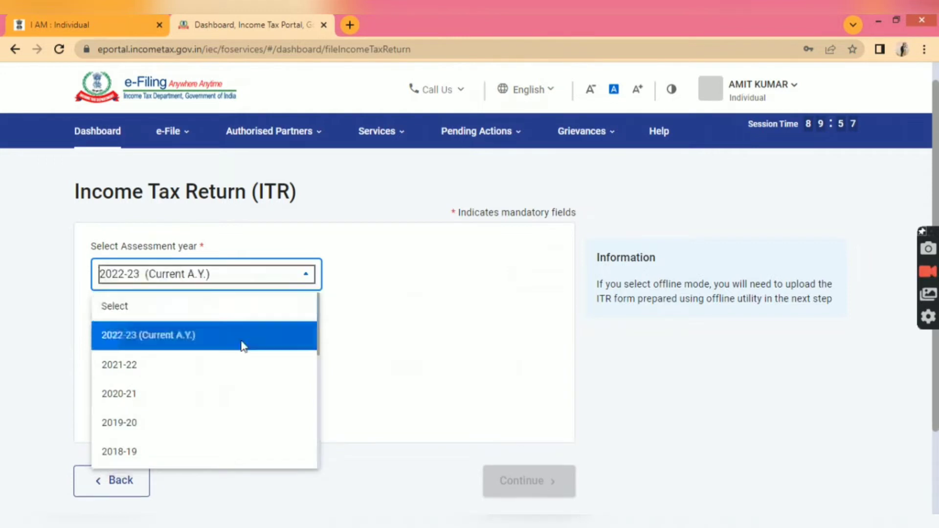
pyautogui.click(98, 334)
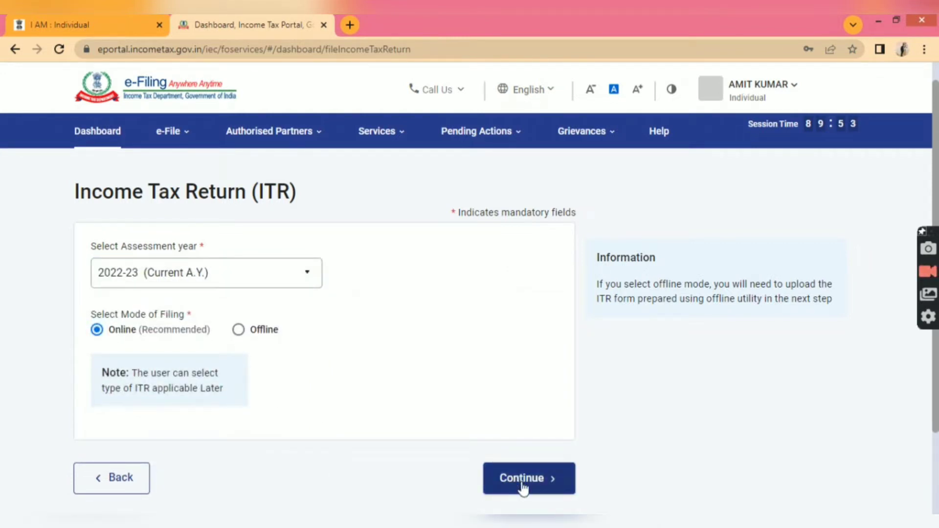
pyautogui.click(522, 487)
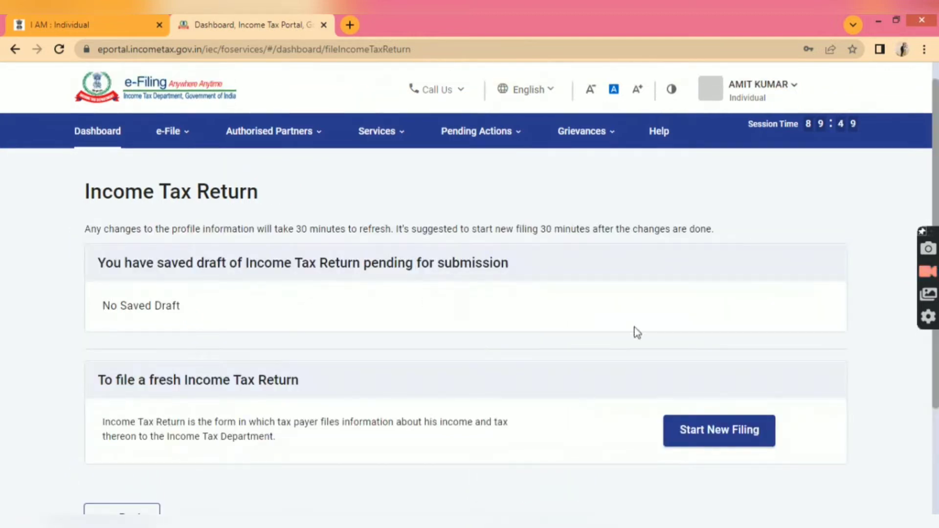
# Start a new filing with Individual status and proceed with the ITR-1 form.
pyautogui.click(712, 433)
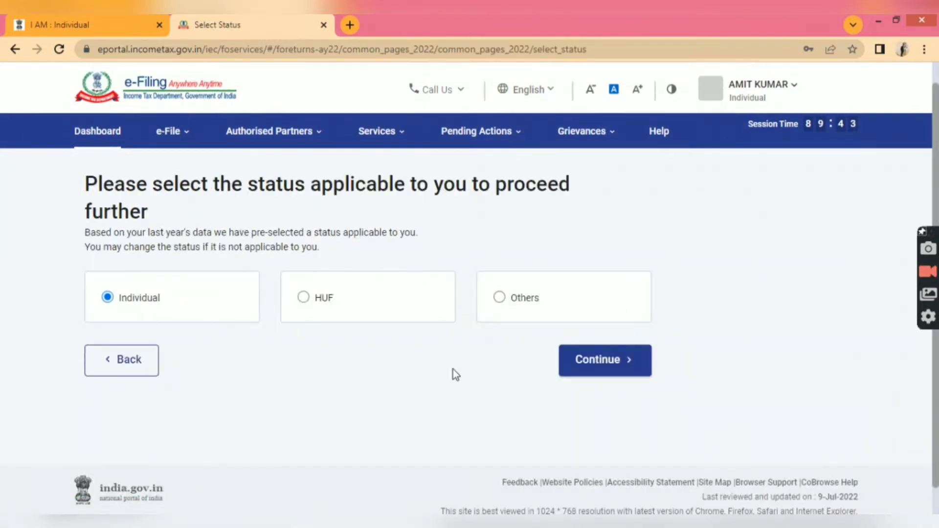
pyautogui.click(604, 362)
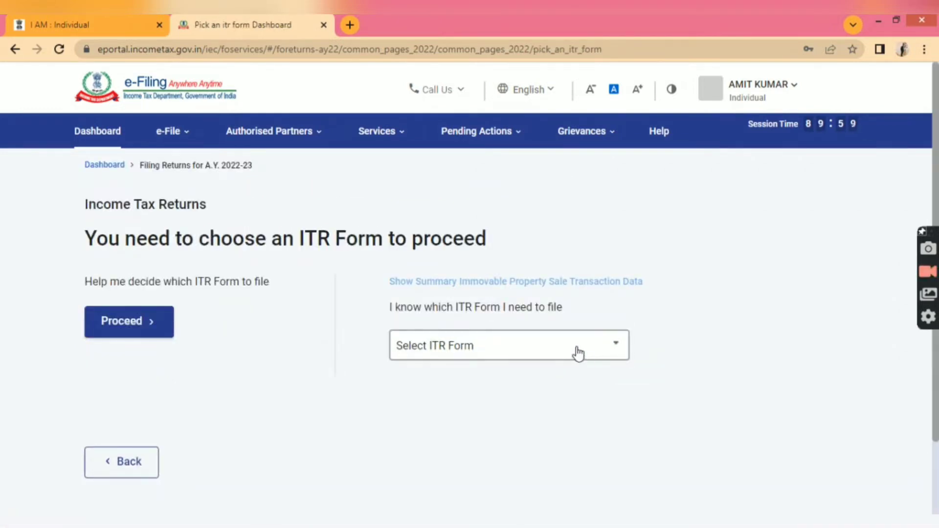
pyautogui.click(578, 352)
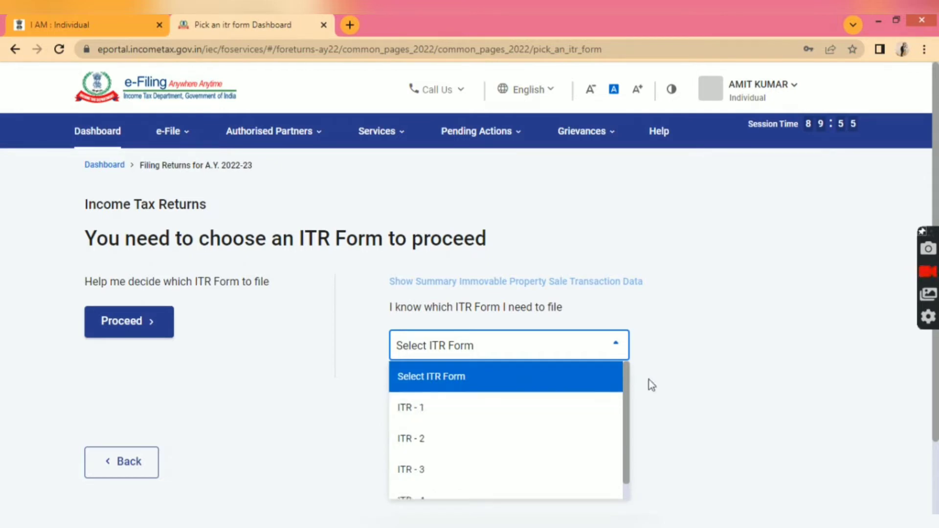
pyautogui.moveTo(626, 389); pyautogui.dragTo(632, 434)
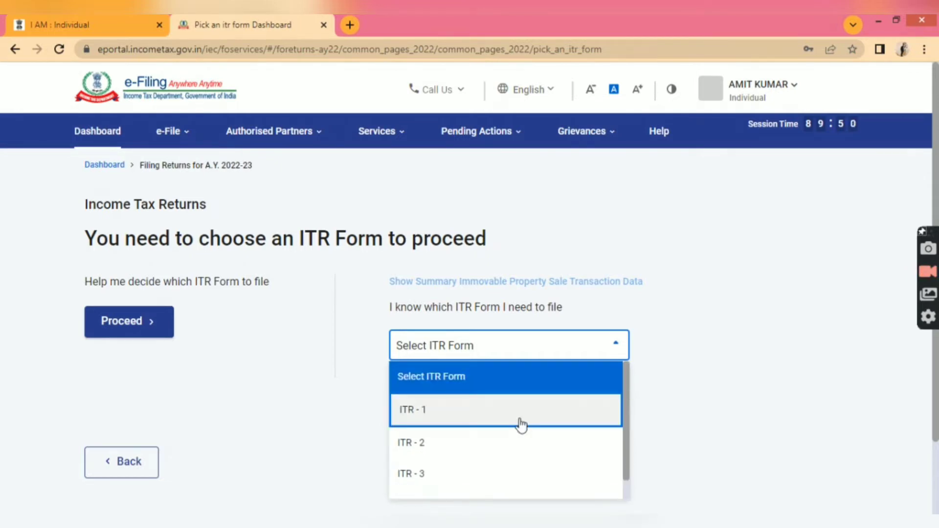
pyautogui.click(522, 424)
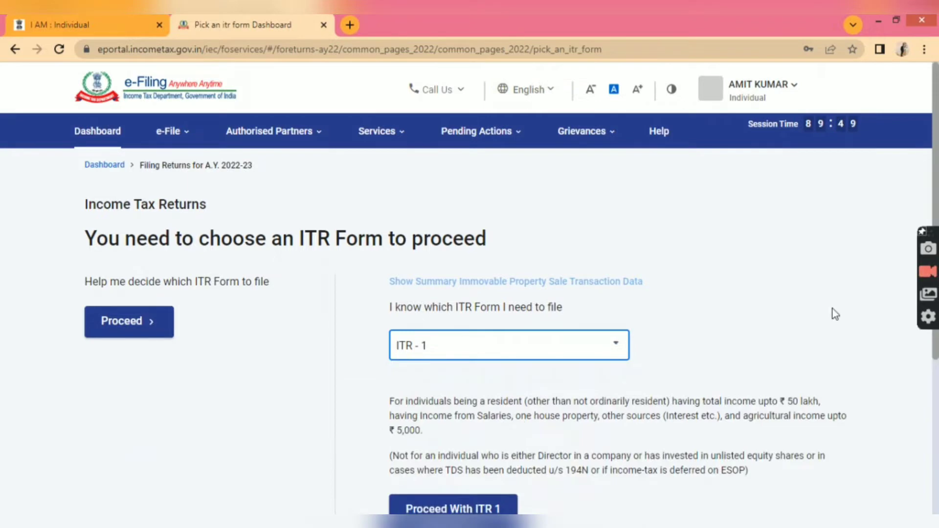
pyautogui.scroll(-2, 570, 325)
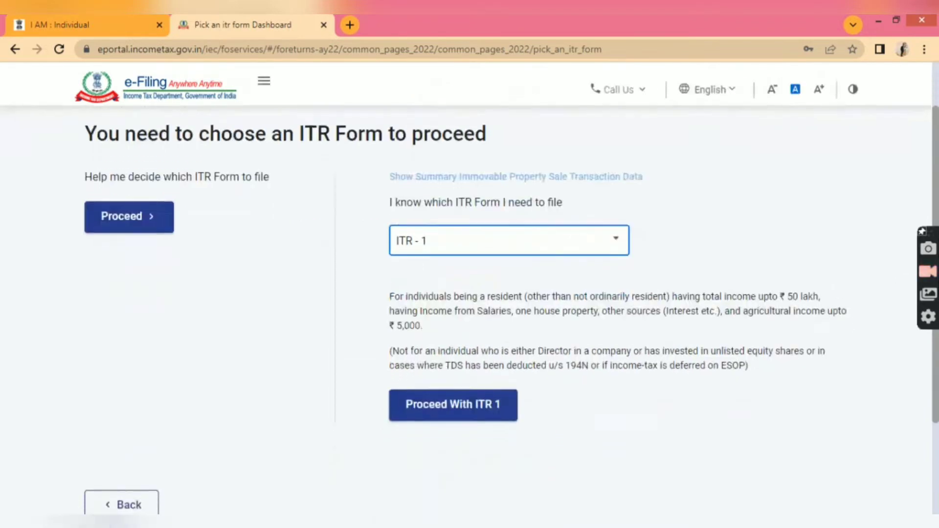
pyautogui.click(462, 404)
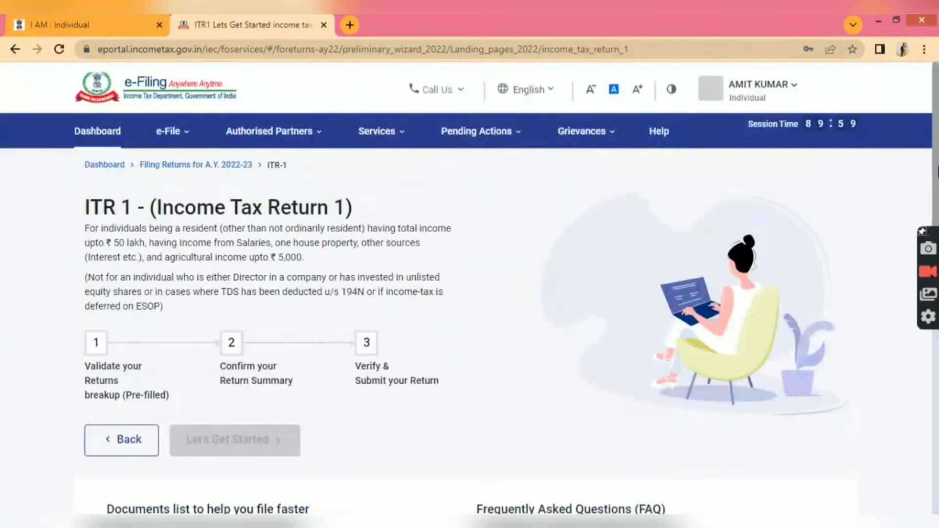
# Get started with ITR-1 and give "Taxable income is more than basic exemption limit" as the reason for filing.
pyautogui.moveTo(938, 172); pyautogui.dragTo(938, 222)
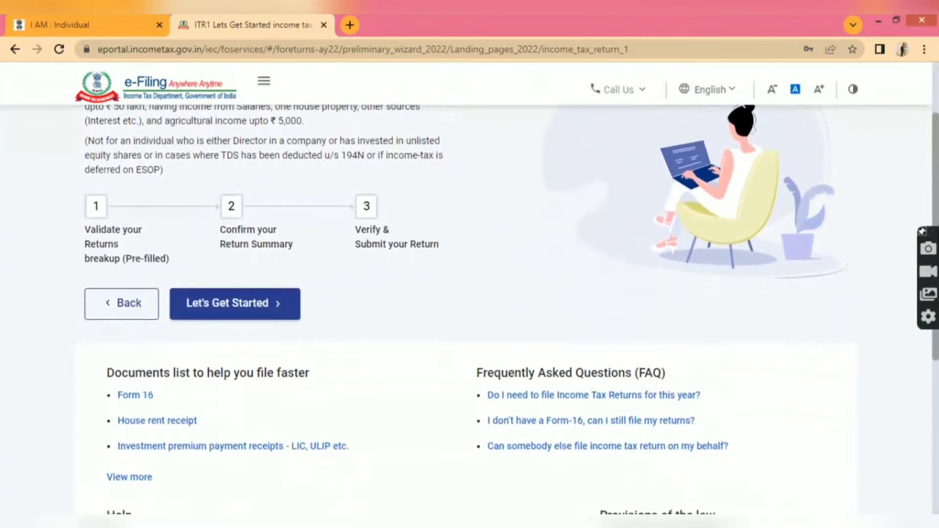
pyautogui.click(270, 308)
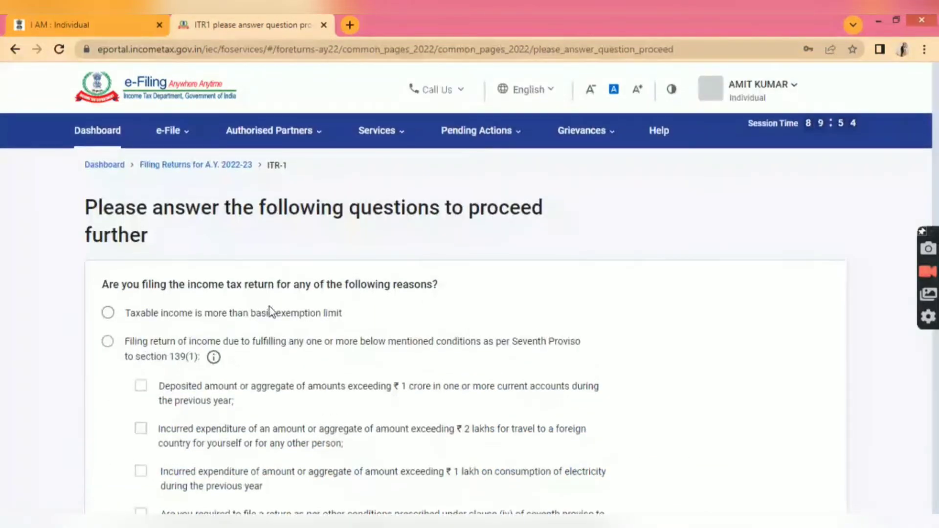
pyautogui.click(107, 318)
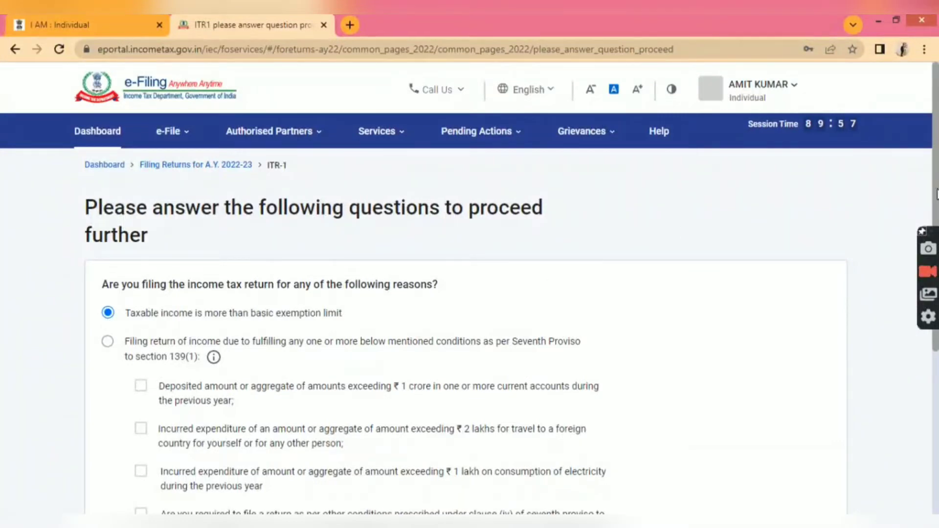
pyautogui.scroll(-3, 890, 391)
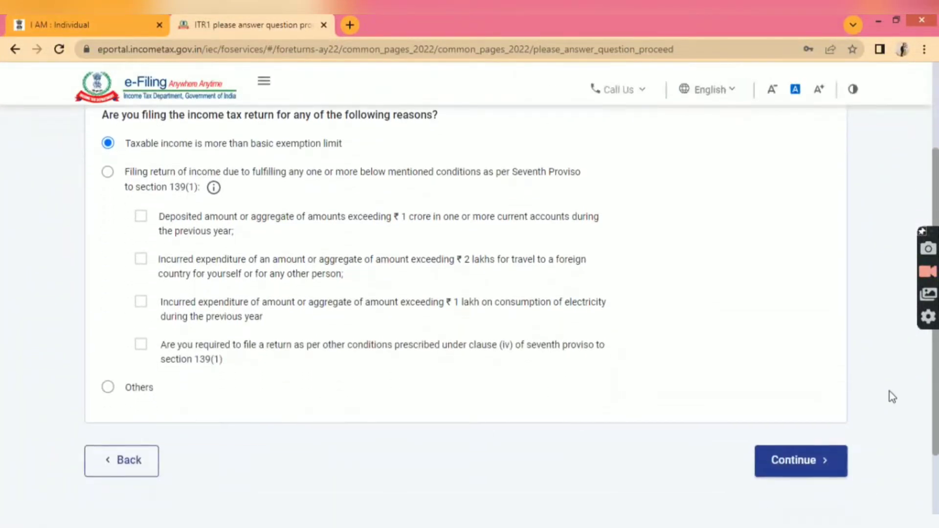
pyautogui.click(822, 464)
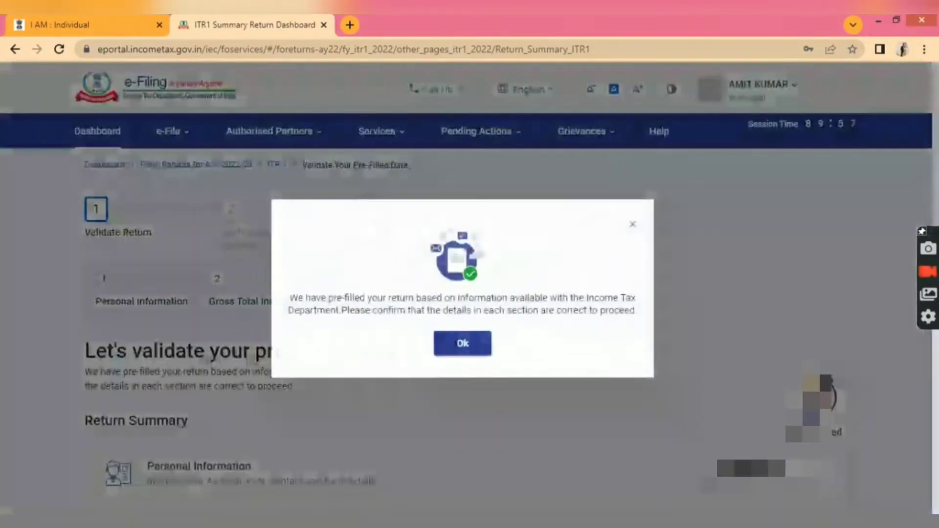
# Acknowledge the pre-filled return notice and open the Personal Information section of the return summary.
pyautogui.click(462, 345)
pyautogui.scroll(-5, 669, 303)
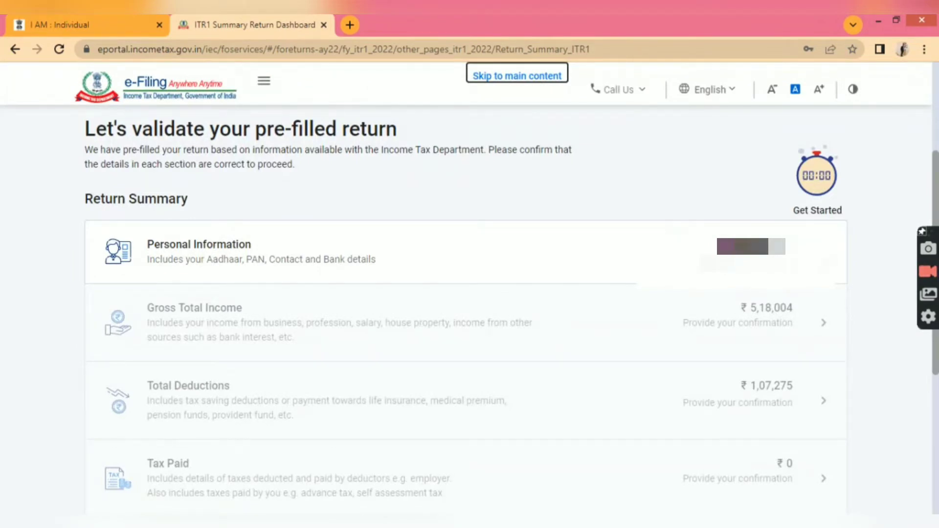
pyautogui.click(744, 259)
# Set the nature of employment to Public Sector Undertaking in the personal information.
pyautogui.scroll(-1, 743, 293)
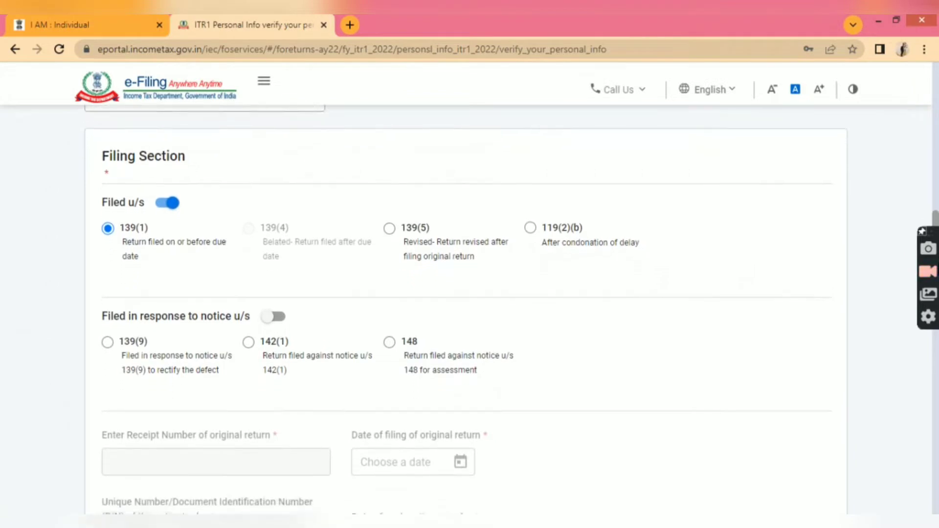
pyautogui.scroll(1, 284, 151)
pyautogui.click(284, 152)
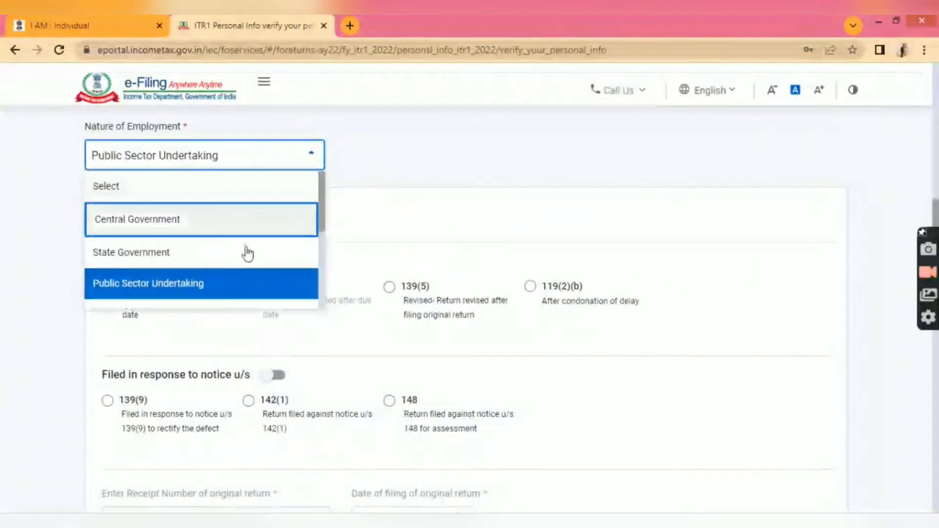
pyautogui.click(242, 284)
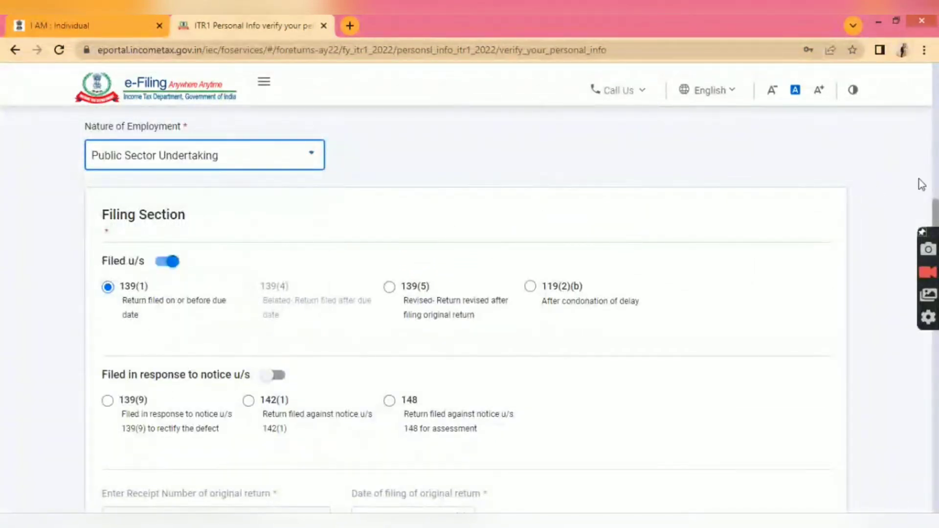
# Review the filing section, tax regime choice and refund bank accounts, and confirm the Personal Information section.
pyautogui.scroll(-9, 511, 311)
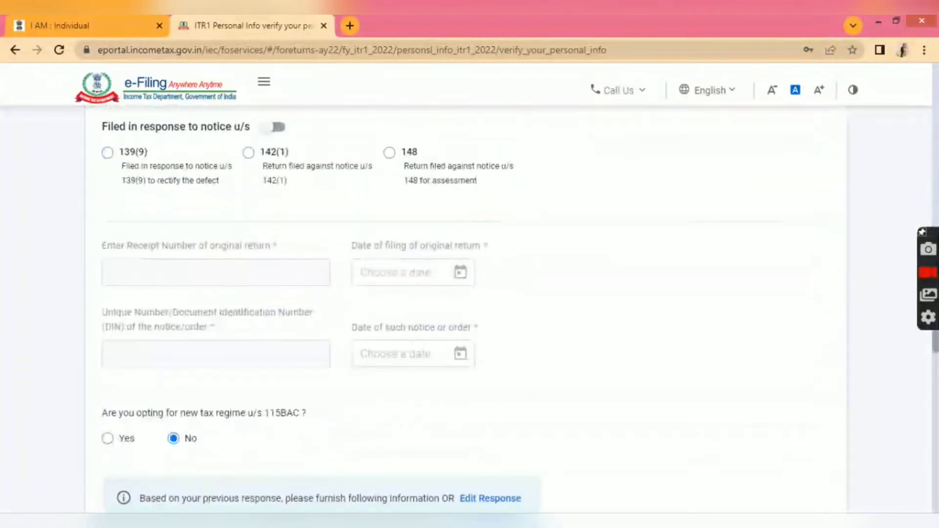
pyautogui.scroll(-3, 511, 310)
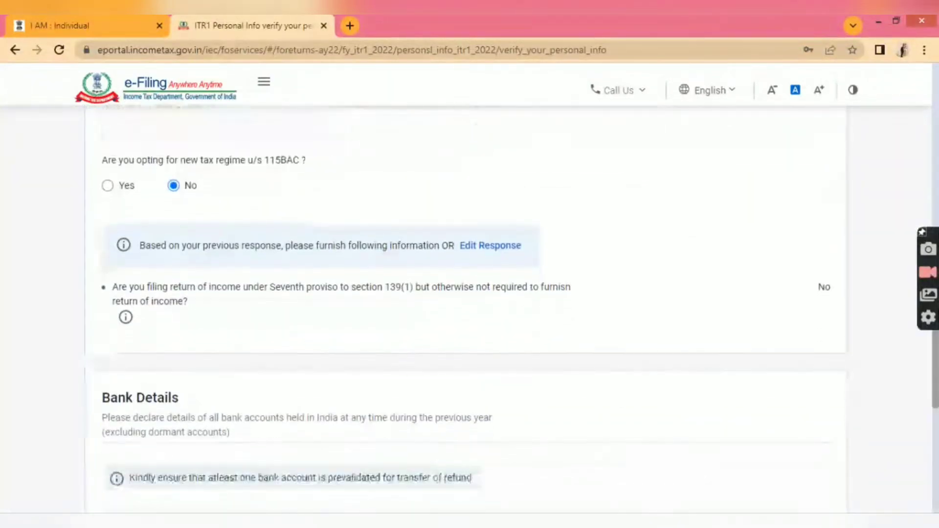
pyautogui.scroll(-4, 315, 456)
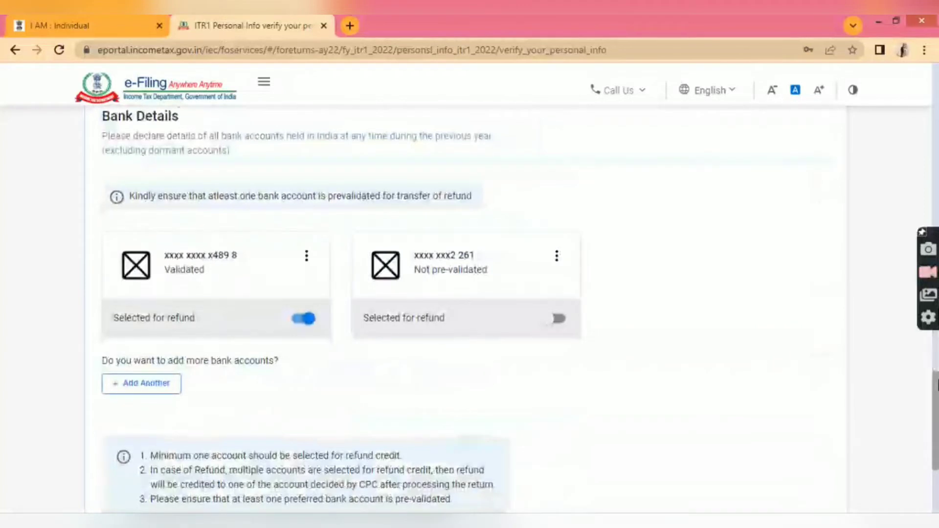
pyautogui.scroll(-2, 520, 317)
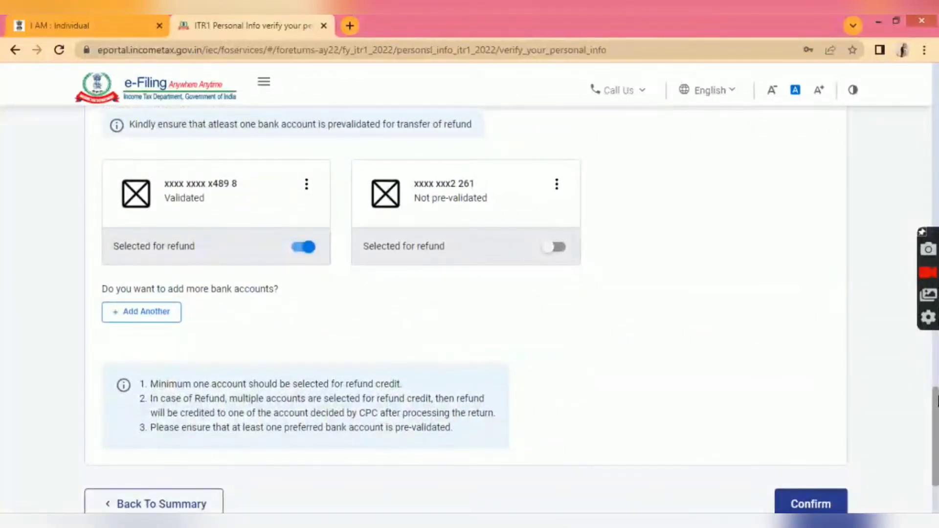
pyautogui.scroll(-2, 470, 293)
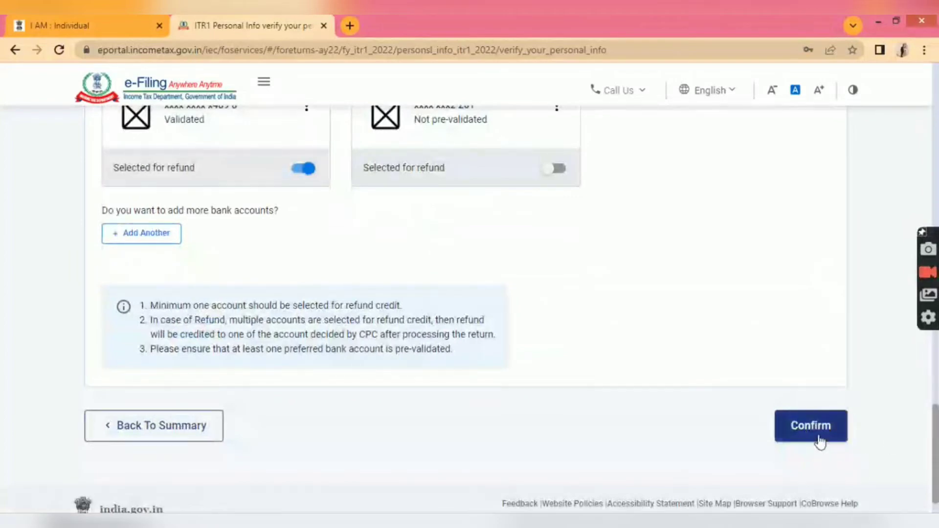
pyautogui.click(820, 439)
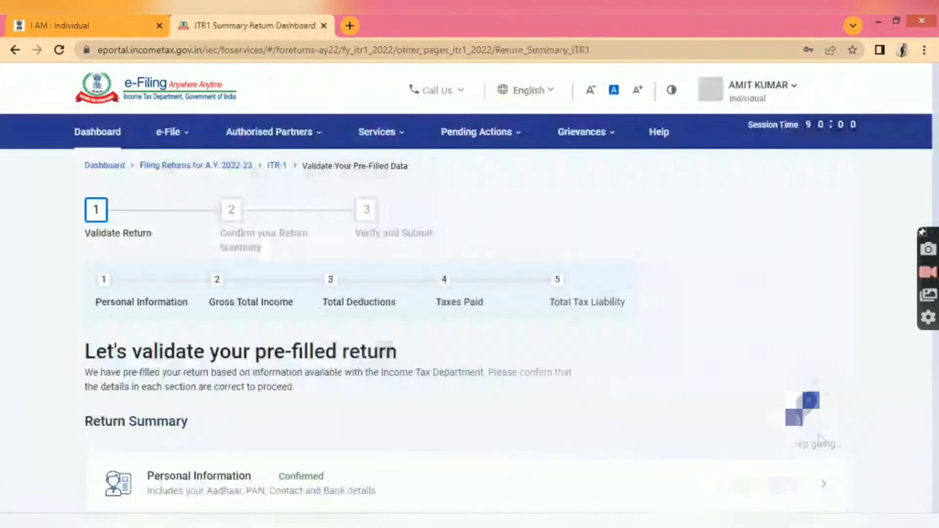
# In Gross Total Income, answer No to the travel and uniform exemption and claim 900 for Special Compensatory and Children Education Allowances.
pyautogui.moveTo(938, 182); pyautogui.dragTo(938, 268)
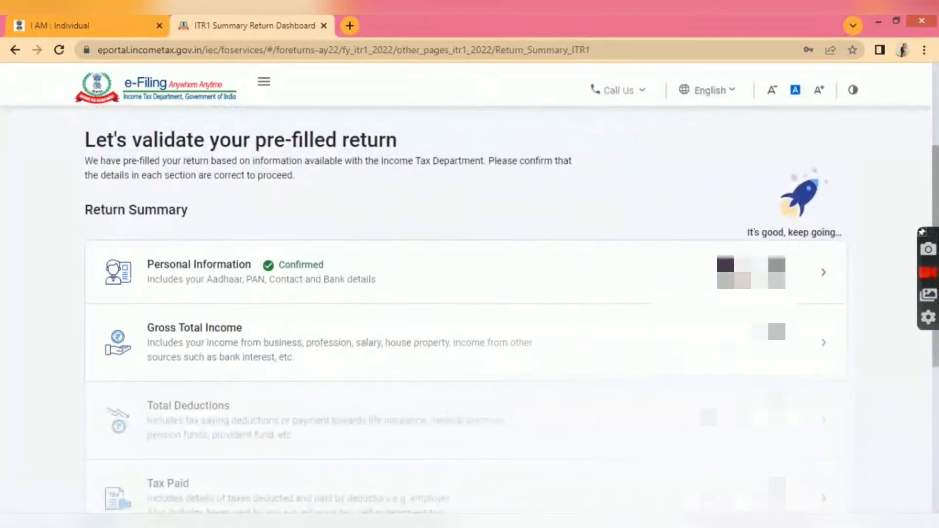
pyautogui.click(824, 349)
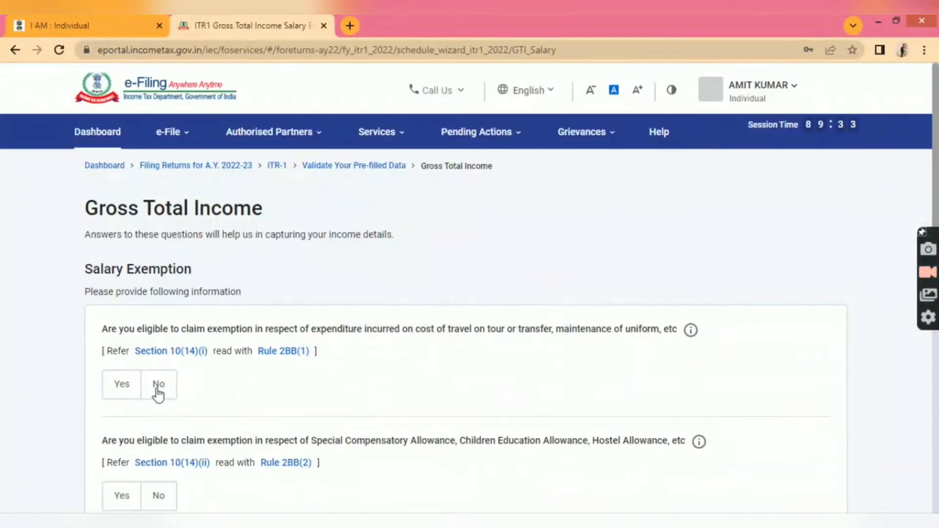
pyautogui.click(158, 391)
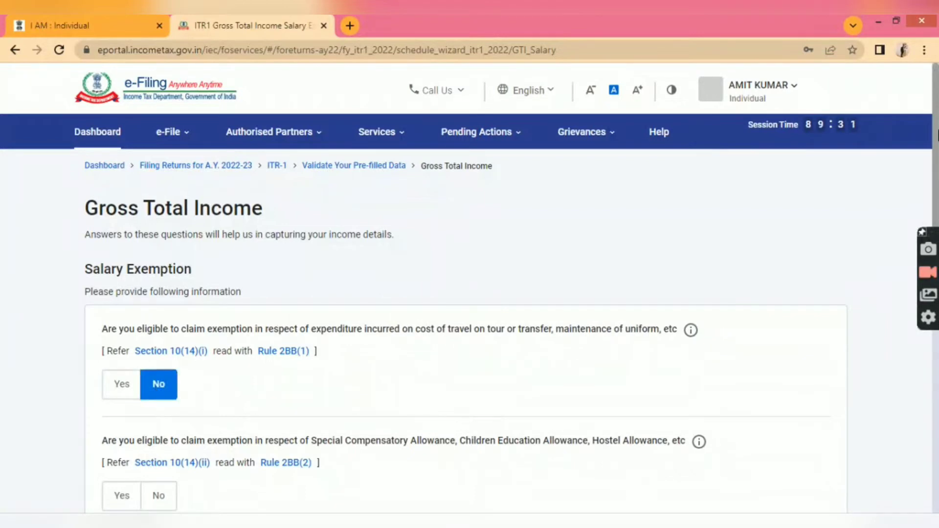
pyautogui.moveTo(938, 150); pyautogui.dragTo(938, 196)
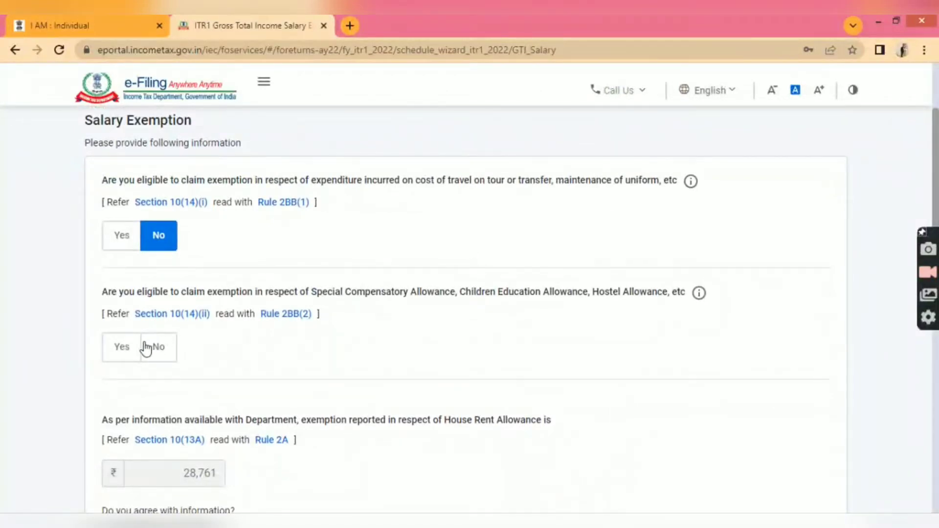
pyautogui.click(131, 348)
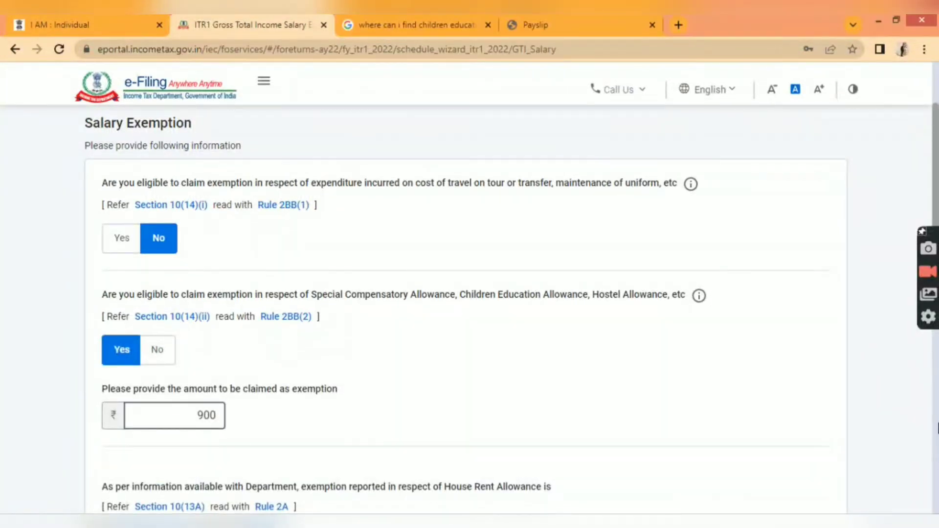
# Agree with the House Rent Allowance exemption reported by the Department.
pyautogui.scroll(-8, 938, 428)
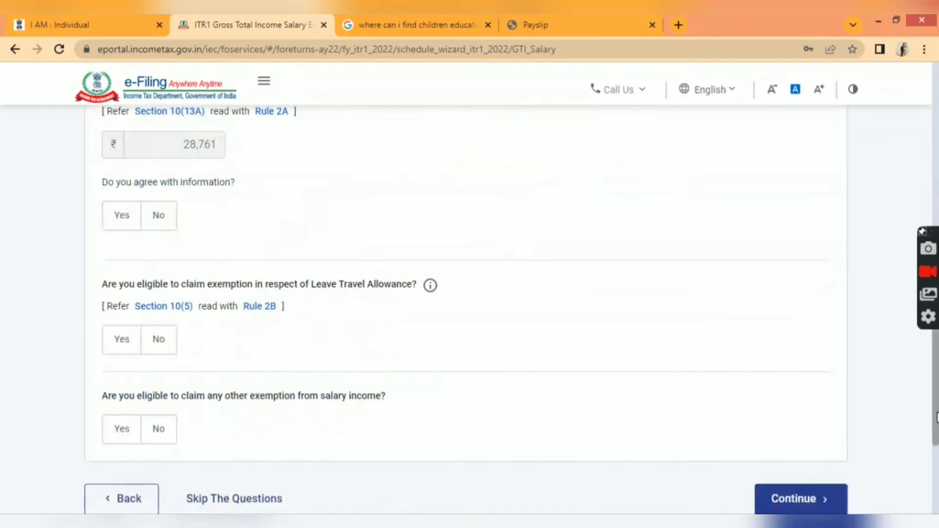
pyautogui.scroll(5, 937, 418)
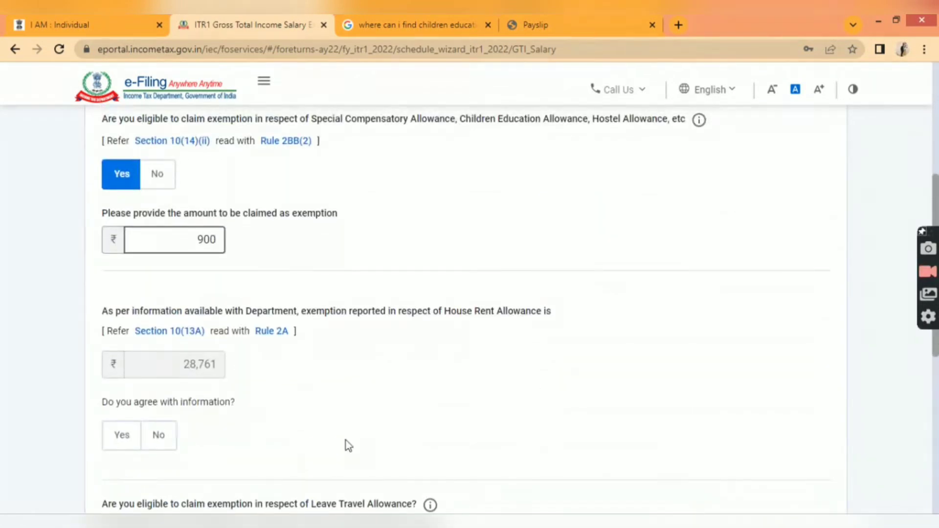
pyautogui.click(118, 447)
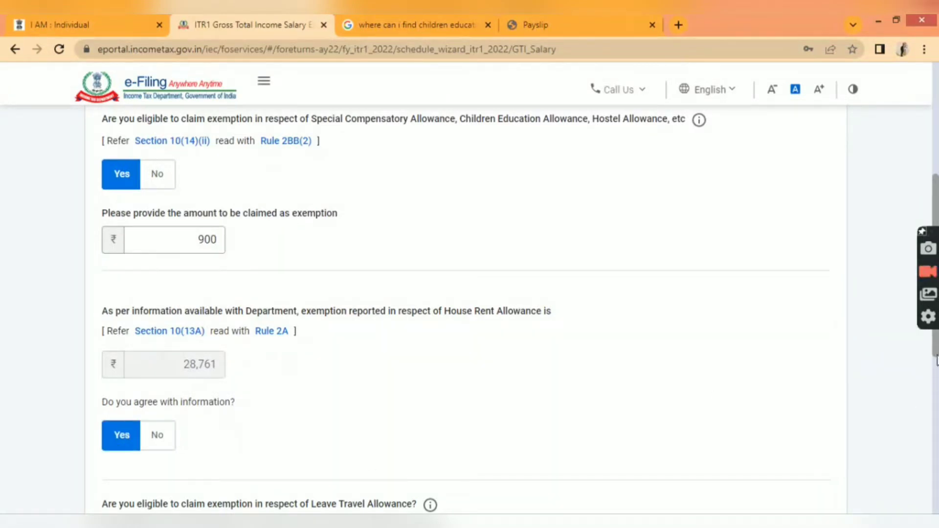
# Answer No to the Leave Travel Allowance and other salary exemptions, and continue to the income source details.
pyautogui.moveTo(936, 355); pyautogui.dragTo(937, 448)
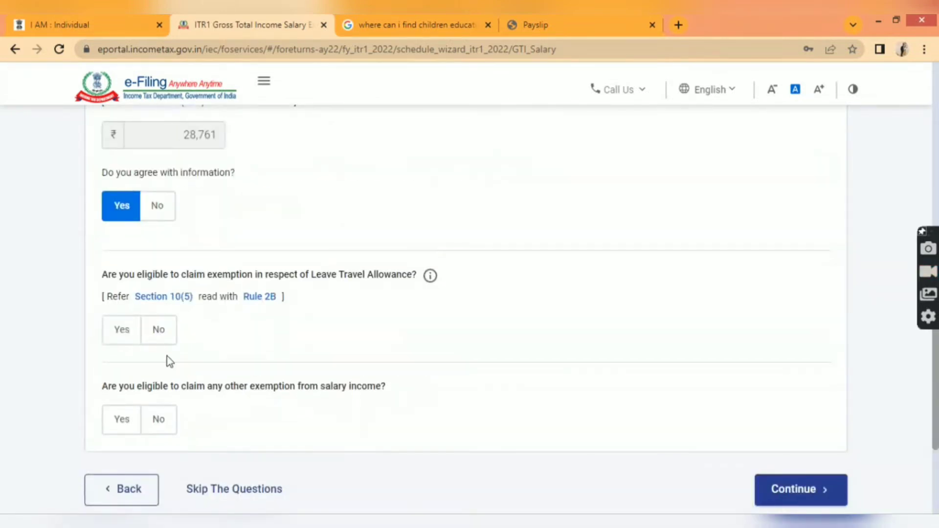
pyautogui.click(129, 331)
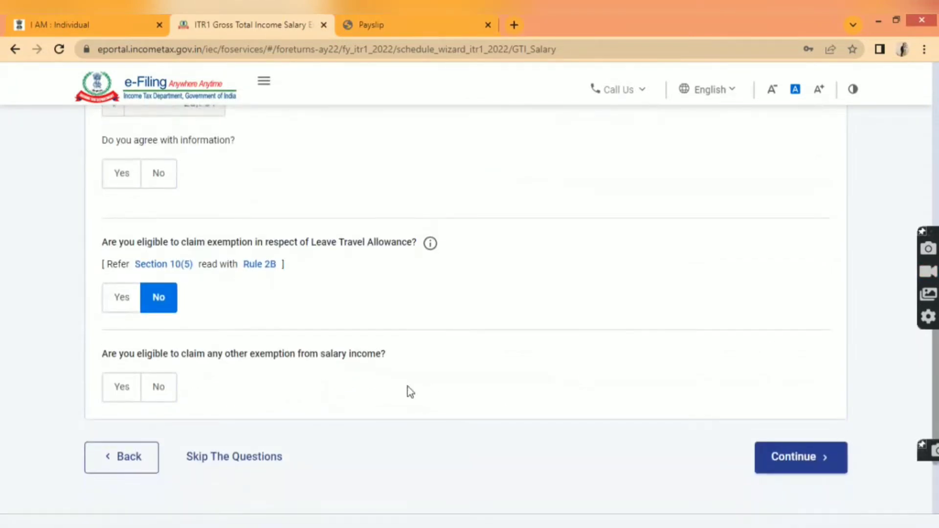
pyautogui.click(156, 389)
pyautogui.click(777, 456)
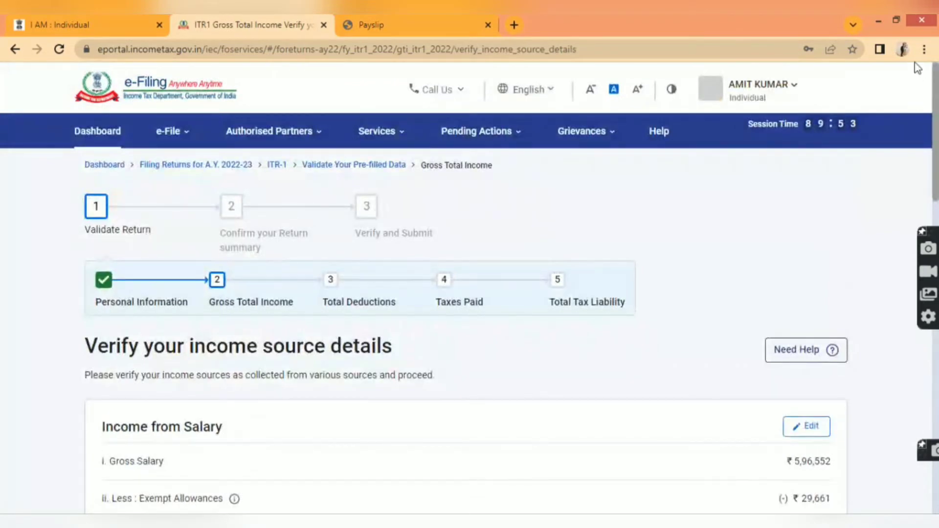
# Delete the Dividend Income entry from Income from other sources.
pyautogui.moveTo(935, 128); pyautogui.dragTo(936, 185)
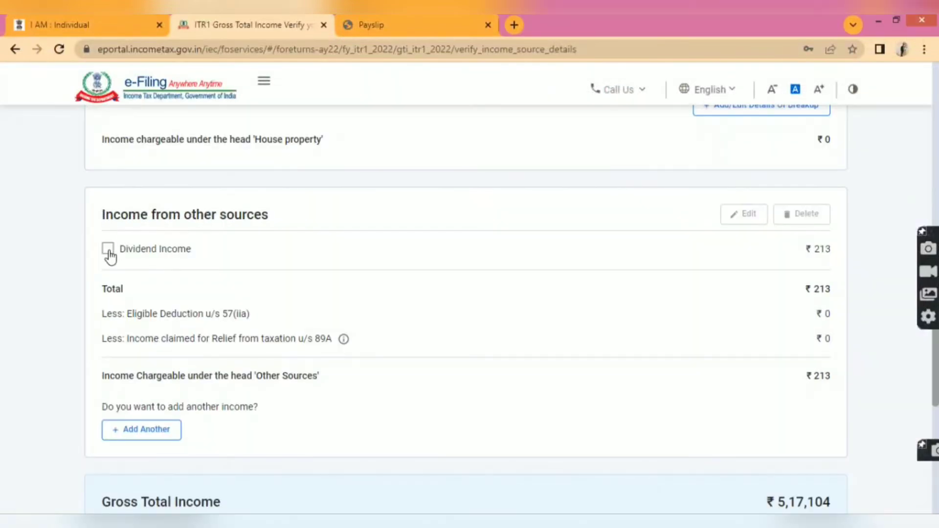
pyautogui.click(107, 248)
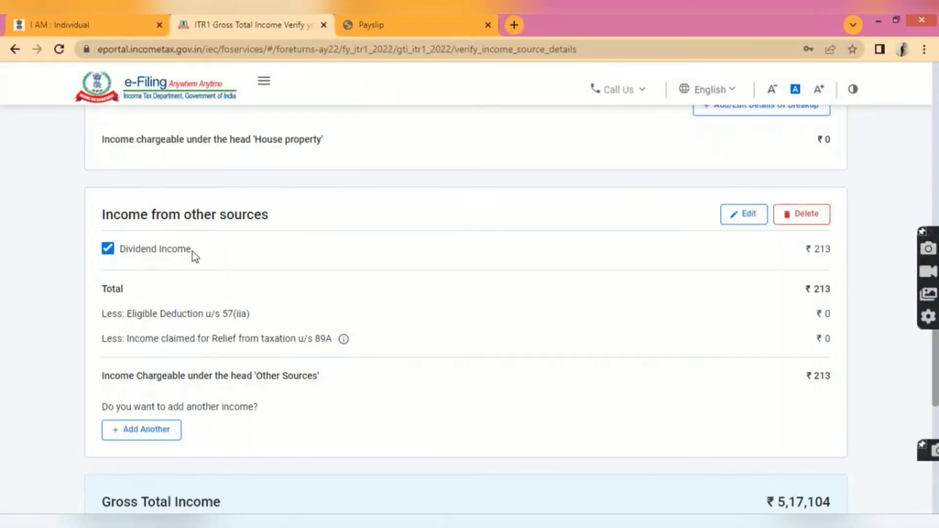
pyautogui.click(809, 218)
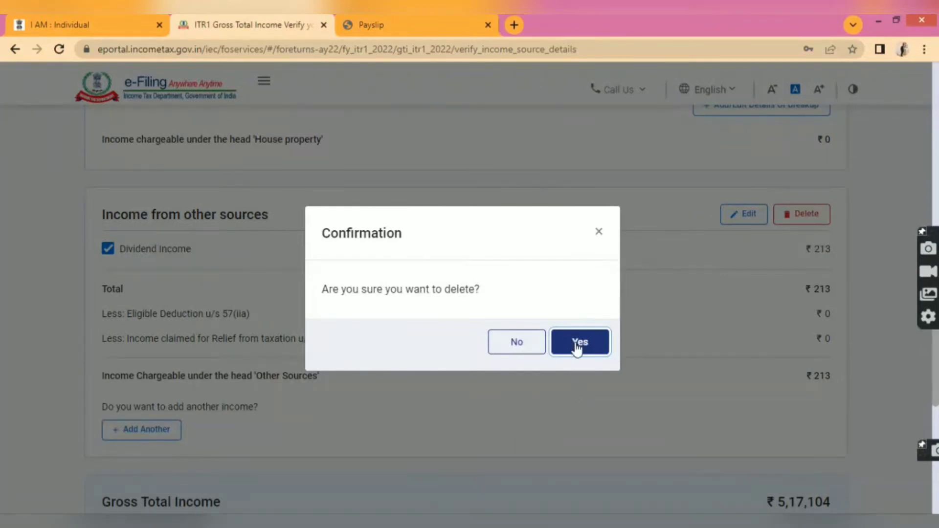
pyautogui.click(579, 343)
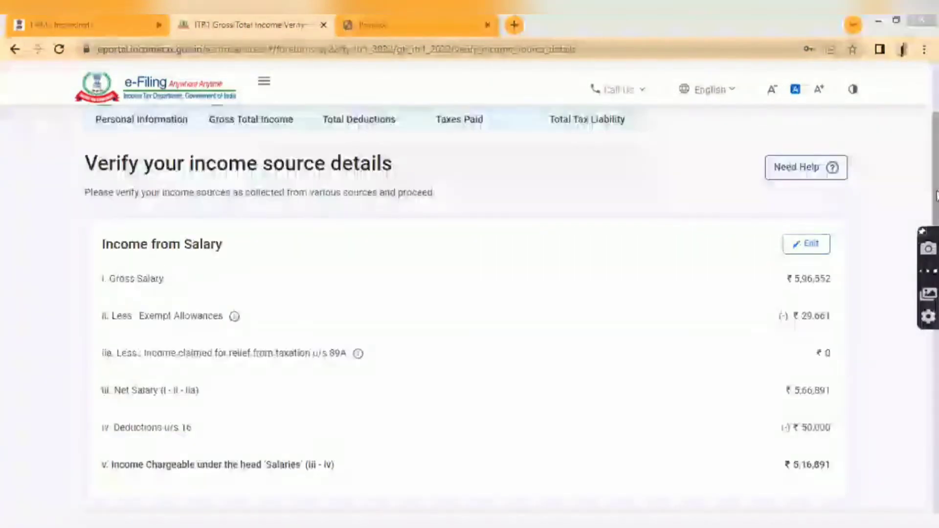
# Add savings bank account interest of ₹2,000 under Income from other sources and continue.
pyautogui.scroll(-5, 936, 195)
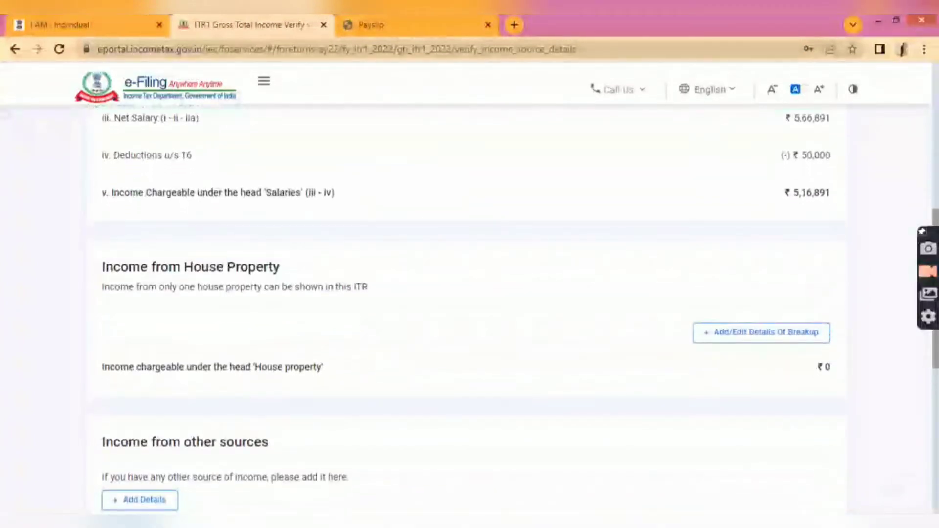
pyautogui.scroll(-3, 661, 345)
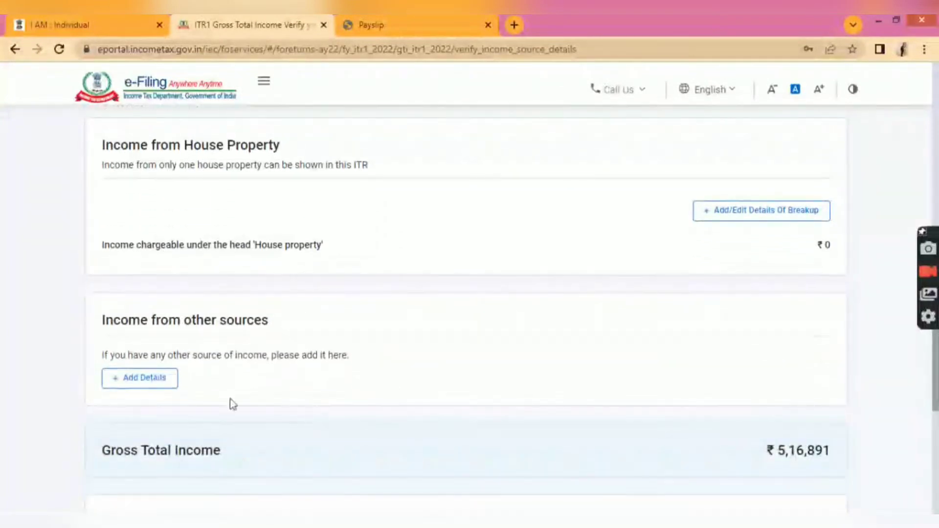
pyautogui.click(138, 386)
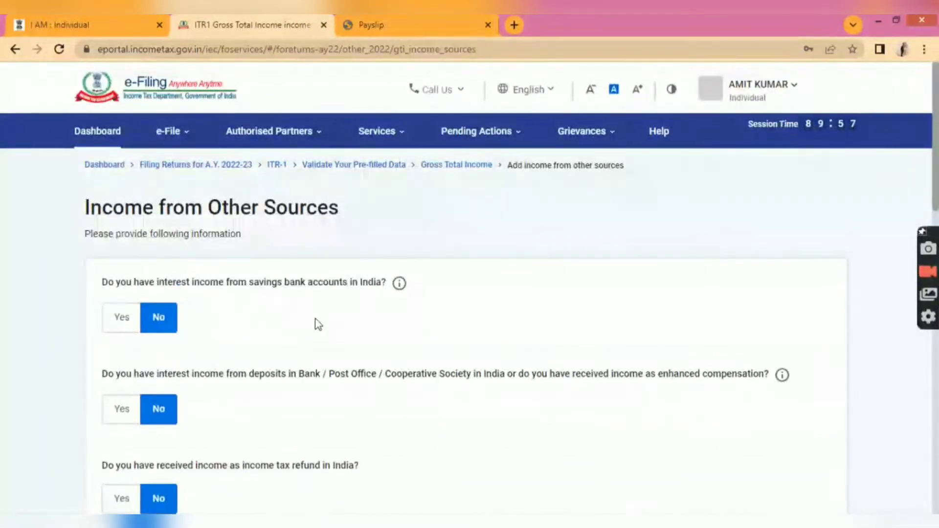
pyautogui.click(123, 324)
pyautogui.click(143, 371)
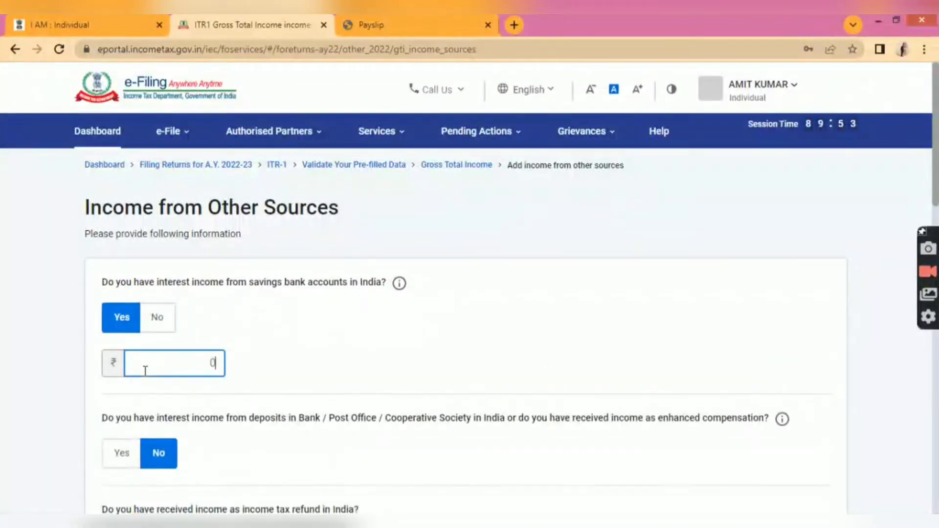
pyautogui.write('200')
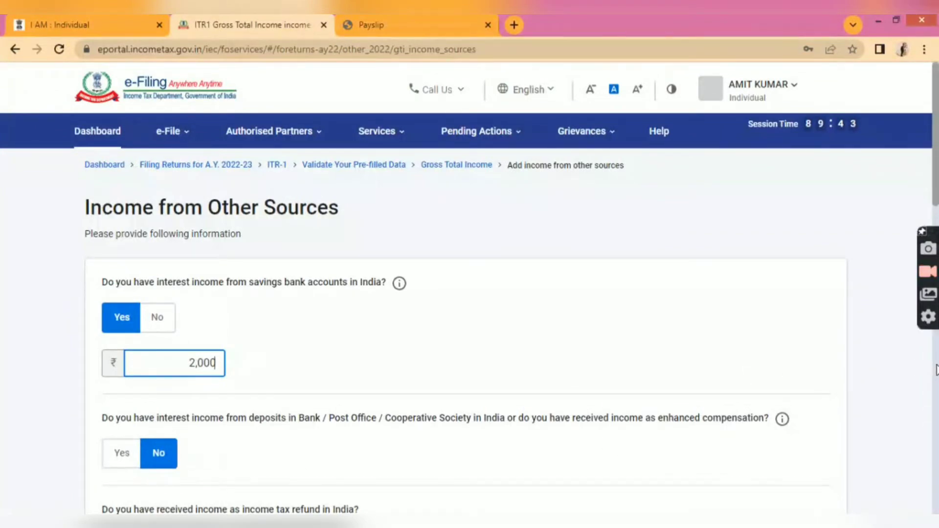
pyautogui.scroll(-15, 935, 370)
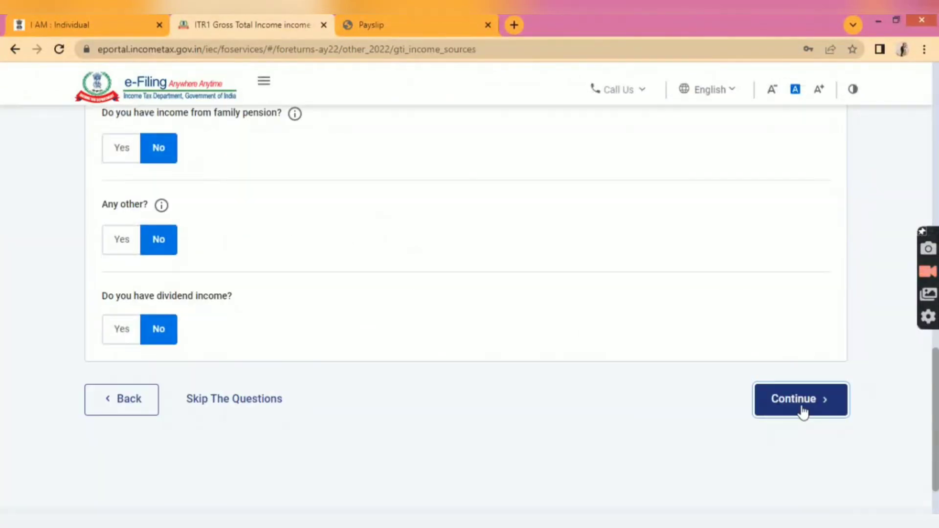
pyautogui.click(803, 412)
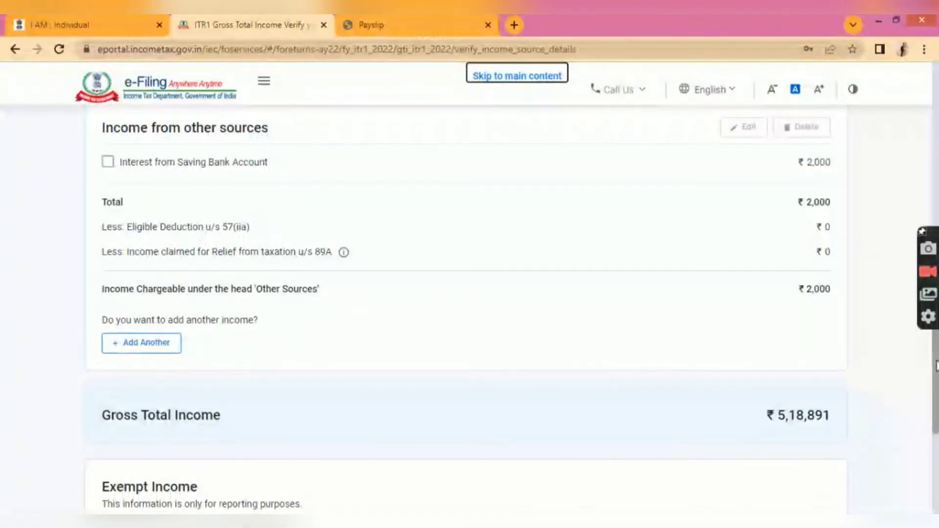
# Confirm the Gross Total Income section and go back to the sections of the return summary.
pyautogui.scroll(-1, 935, 379)
pyautogui.moveTo(936, 380); pyautogui.dragTo(935, 450)
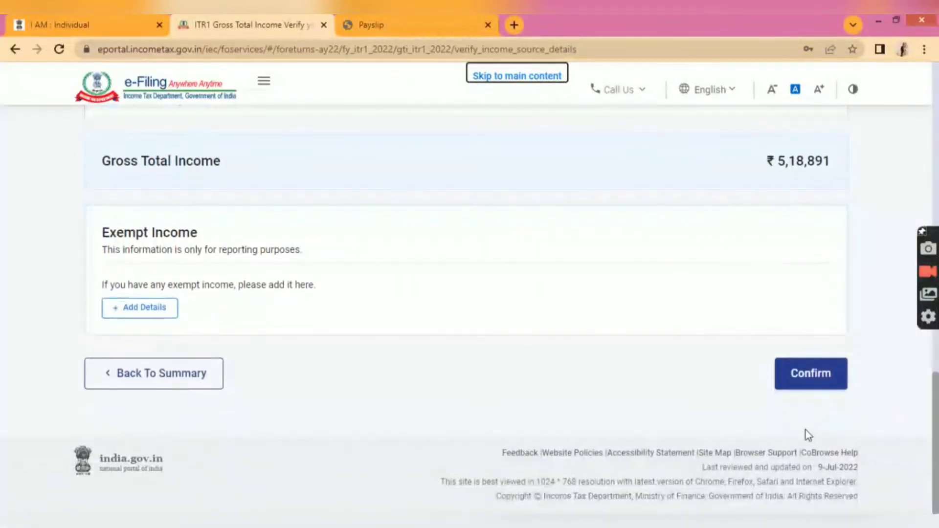
pyautogui.click(810, 376)
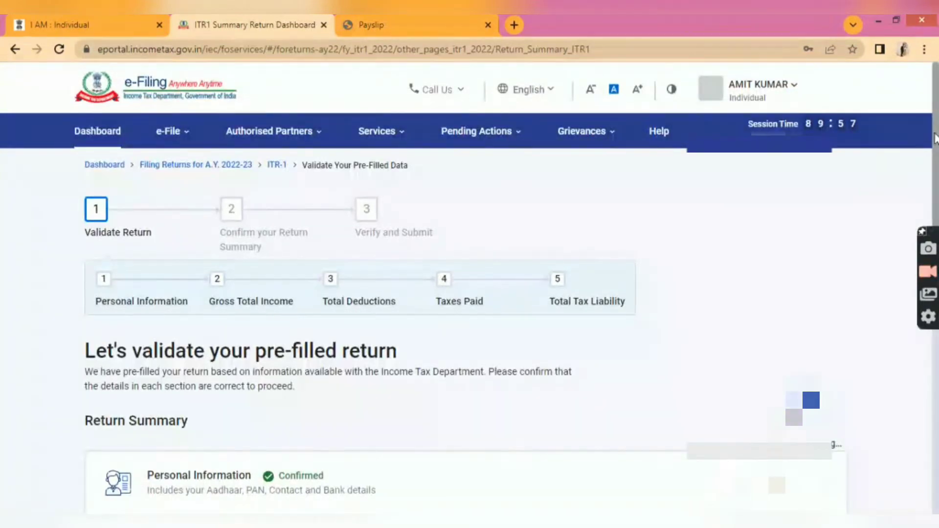
pyautogui.scroll(-4, 934, 138)
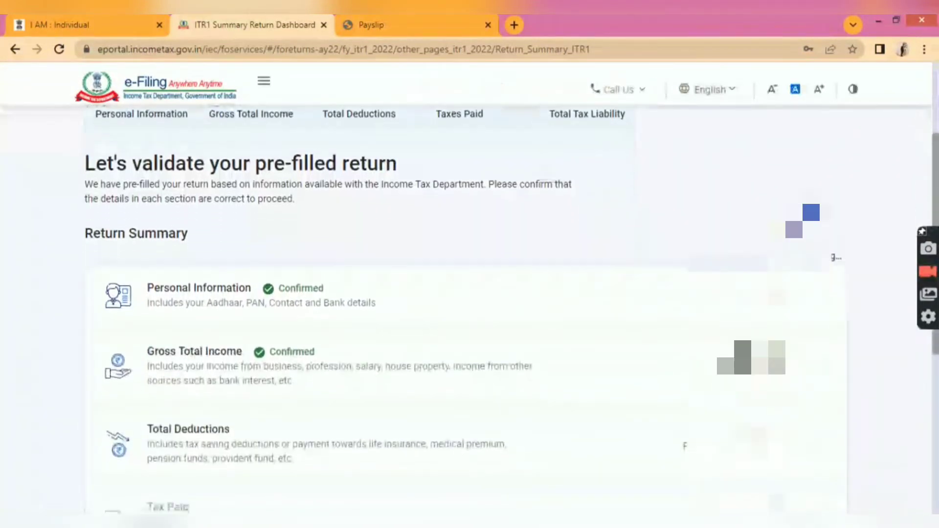
pyautogui.scroll(-3, 934, 138)
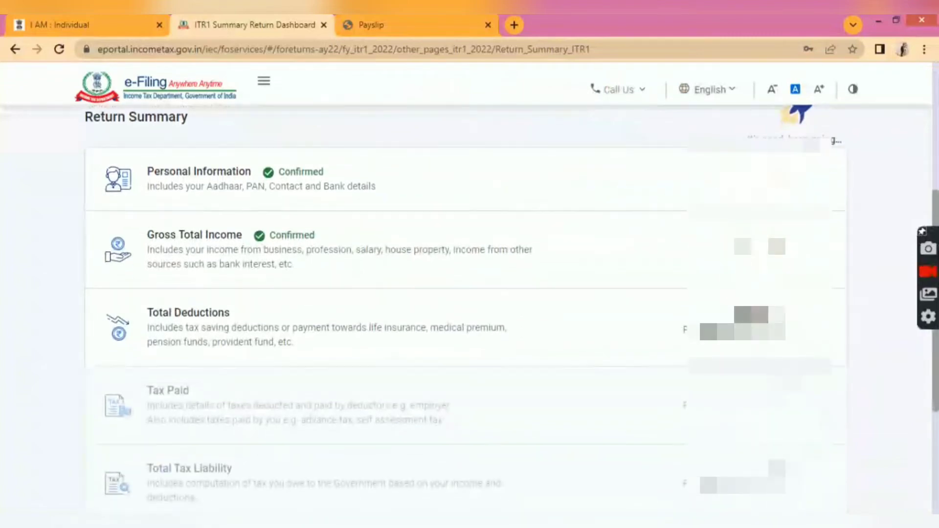
# Open the Total Deductions section and answer No to donations paid, scientific research or rural development donations, and the 80GG deduction.
pyautogui.click(827, 331)
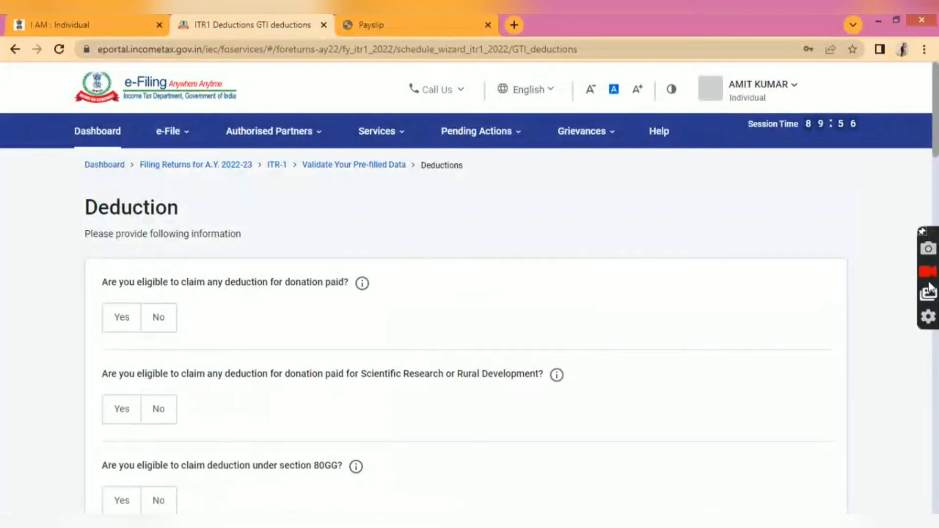
pyautogui.scroll(-5, 161, 211)
pyautogui.click(161, 211)
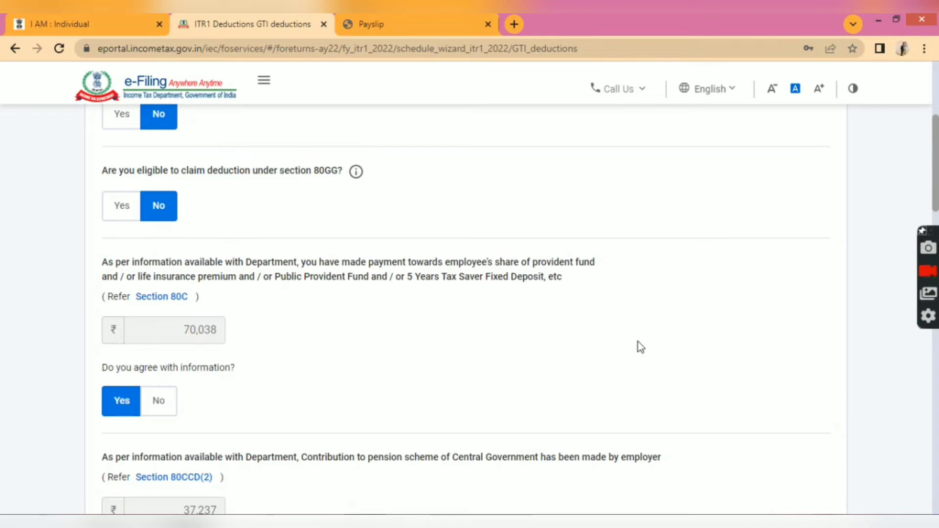
# Answer Yes to the Section 80D medical insurance deduction and No to the Section 80E higher education loan interest deduction.
pyautogui.moveTo(935, 142); pyautogui.dragTo(929, 236)
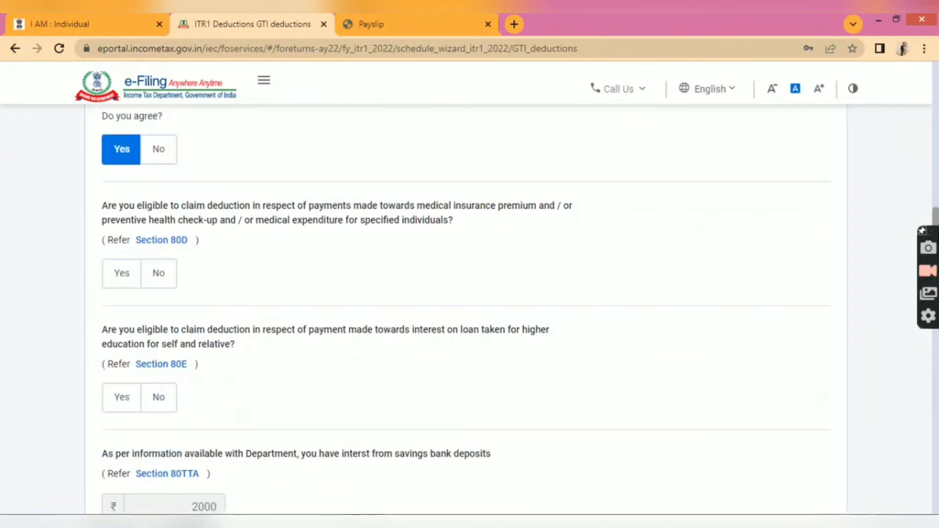
pyautogui.moveTo(930, 236); pyautogui.dragTo(930, 248)
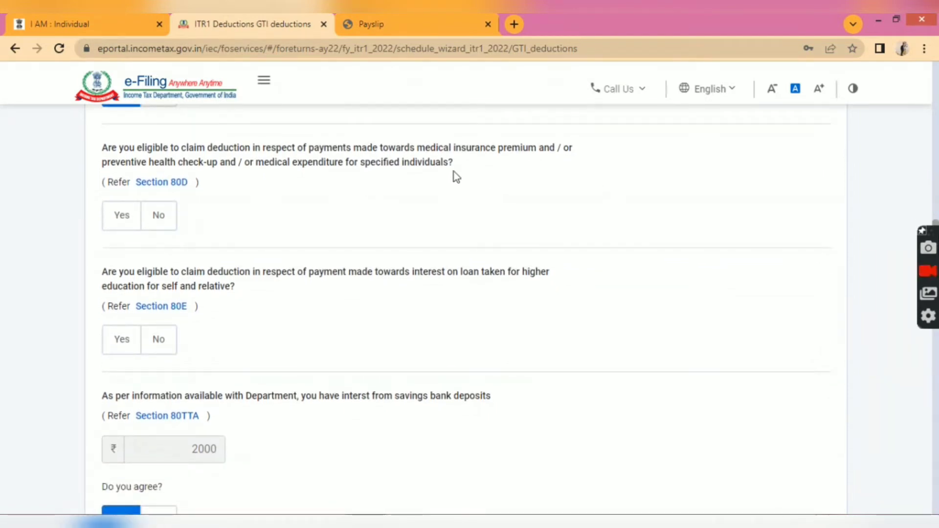
pyautogui.click(126, 218)
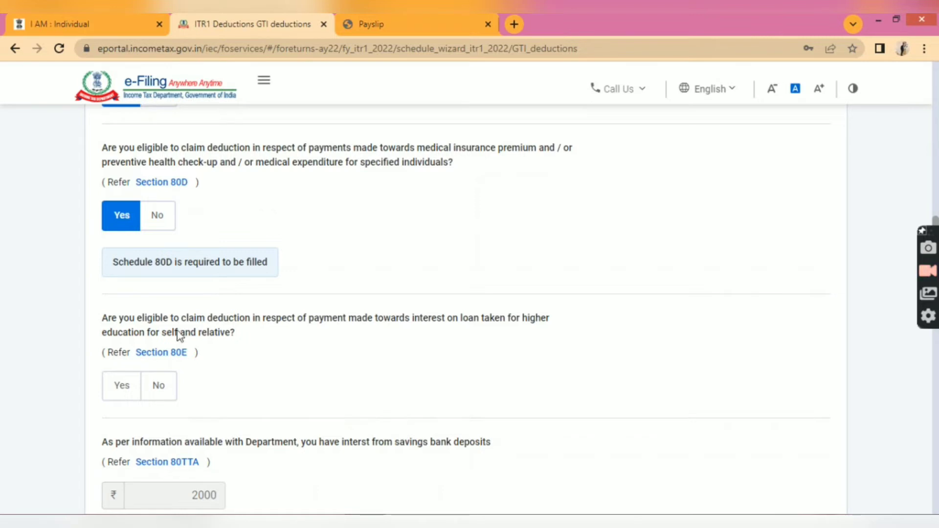
pyautogui.click(158, 390)
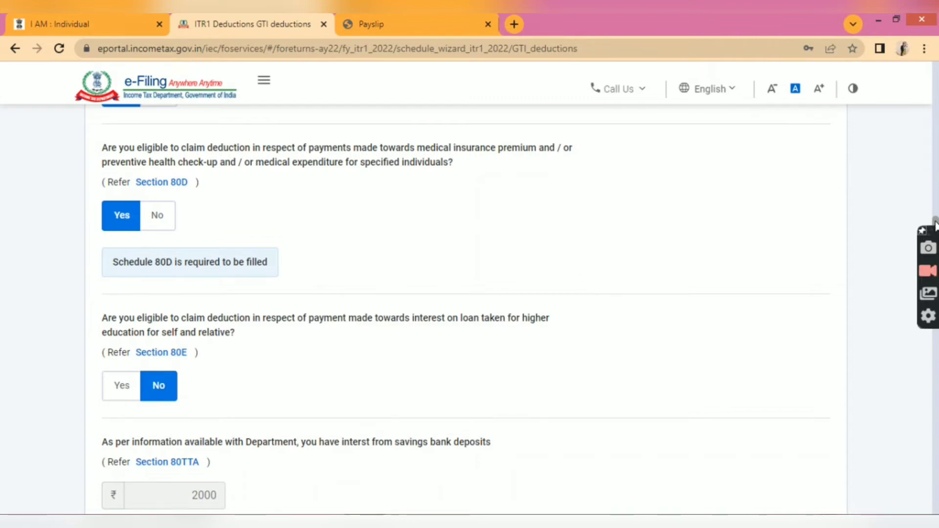
# Review the 80TTA answer and the other deduction types without selecting any, and continue to the deduction verification.
pyautogui.scroll(-4, 934, 224)
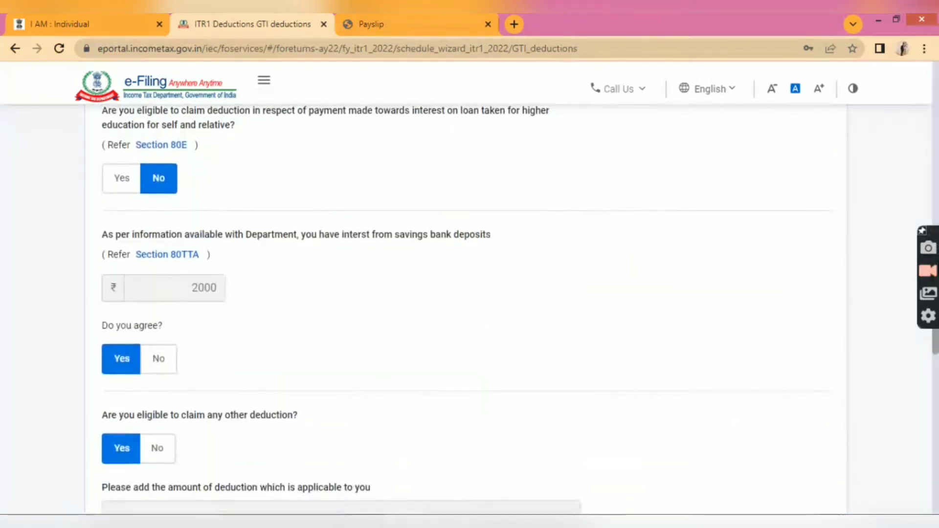
pyautogui.scroll(-2, 469, 313)
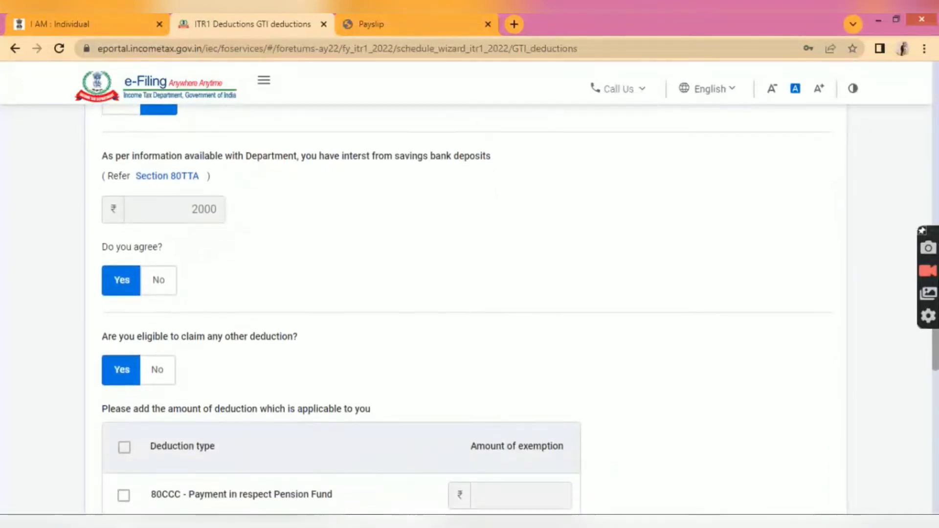
pyautogui.scroll(-2, 469, 313)
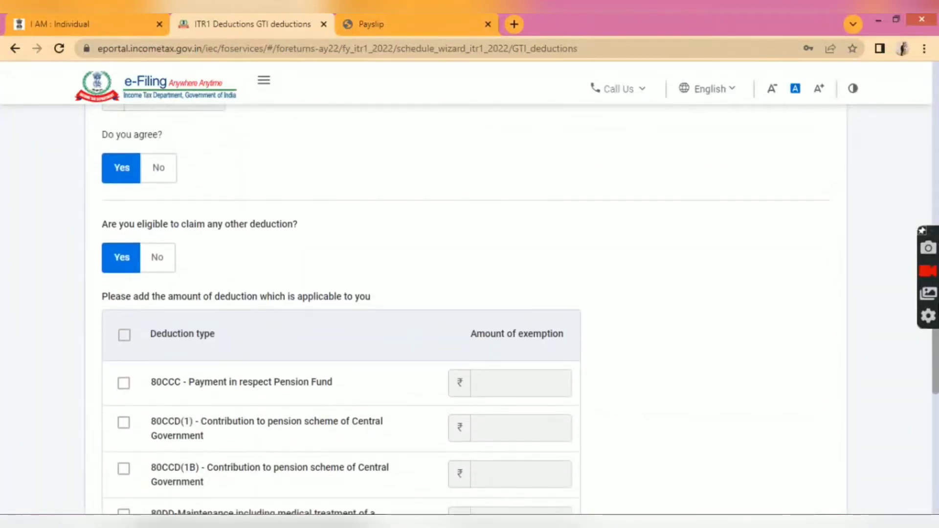
pyautogui.scroll(-2, 469, 313)
pyautogui.scroll(-2, 470, 313)
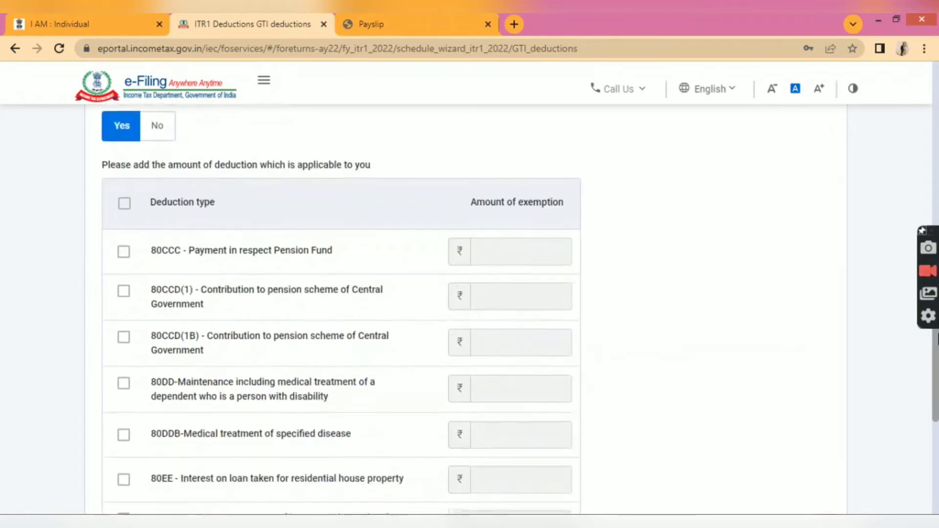
pyautogui.scroll(-1, 469, 313)
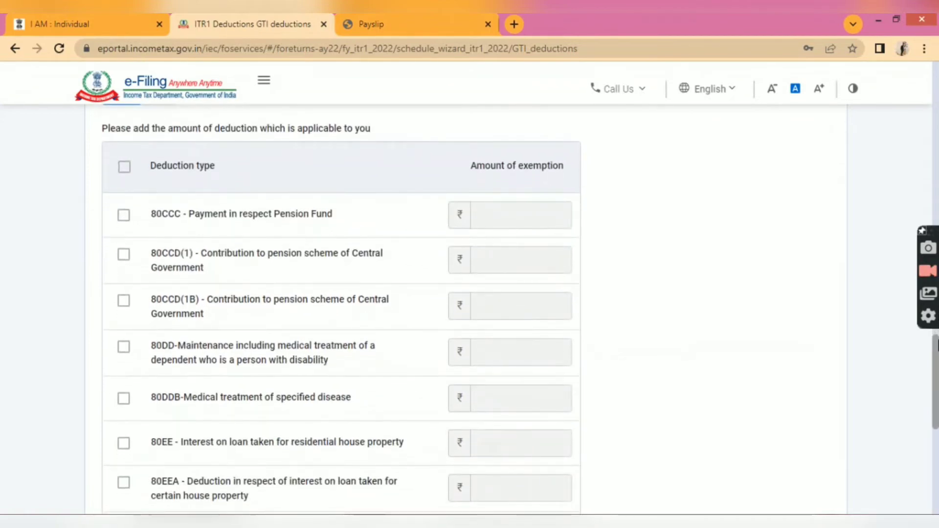
pyautogui.scroll(-2, 470, 313)
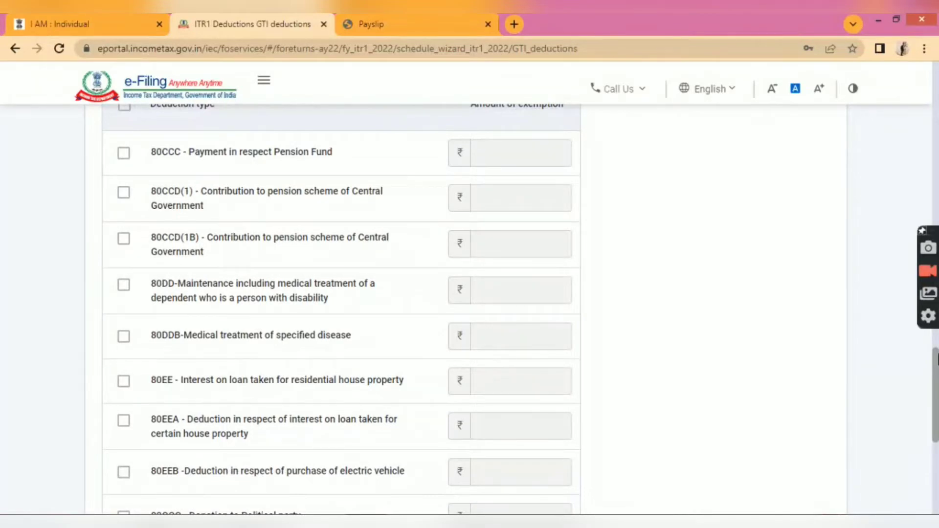
pyautogui.scroll(-2, 469, 314)
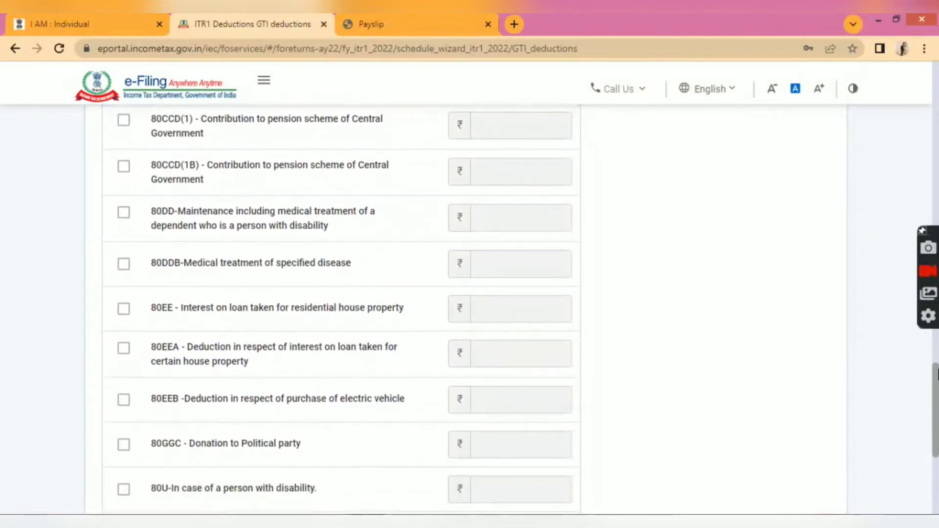
pyautogui.scroll(-1, 470, 314)
pyautogui.moveTo(937, 375); pyautogui.dragTo(937, 409)
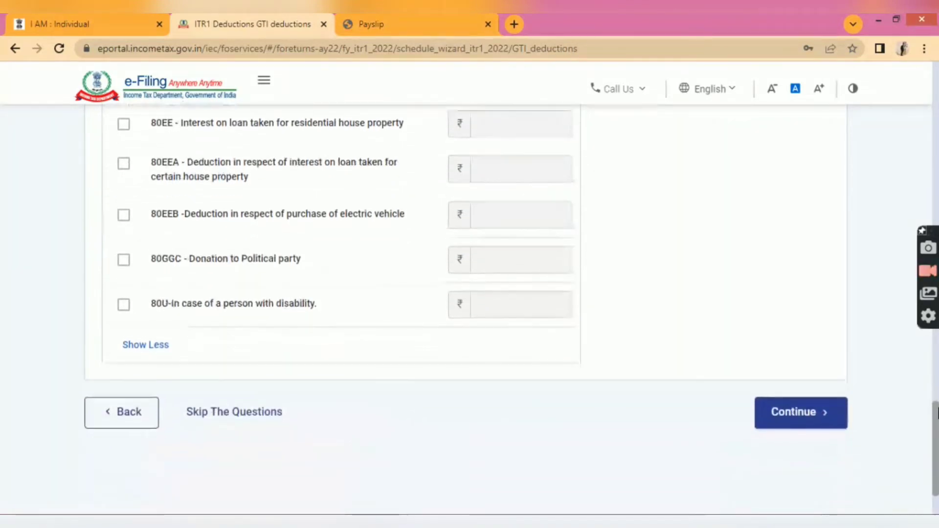
pyautogui.click(807, 413)
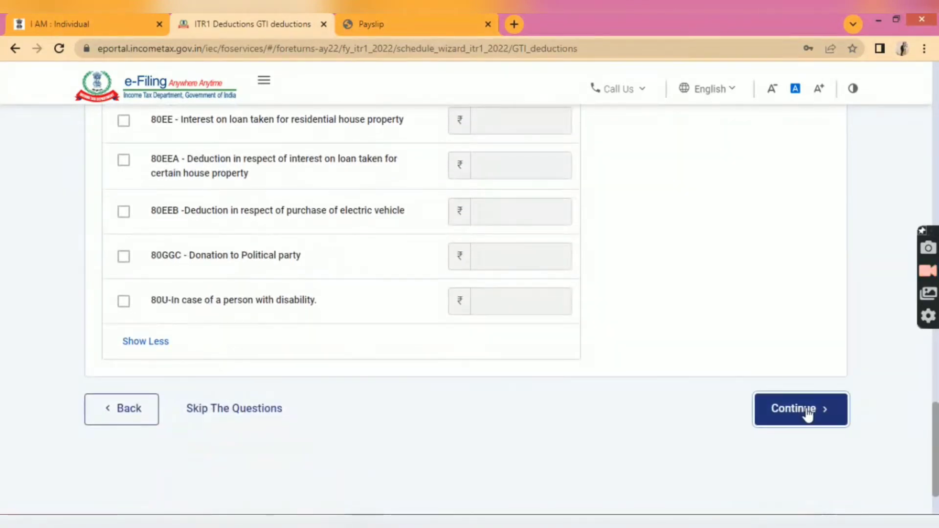
# Edit the 80D deduction and set the Health Insurance amount for Self & Family to ₹10,413.
pyautogui.moveTo(936, 474); pyautogui.dragTo(928, 315)
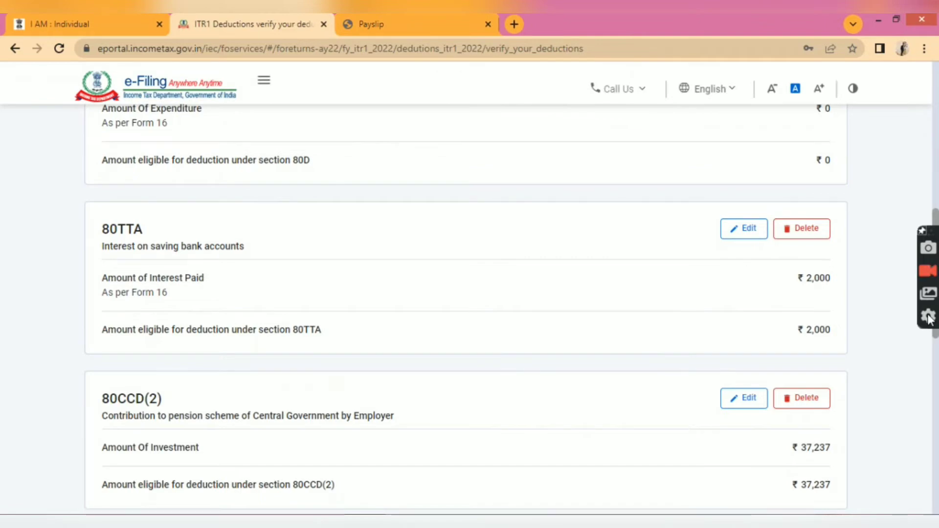
pyautogui.moveTo(929, 318); pyautogui.dragTo(920, 230)
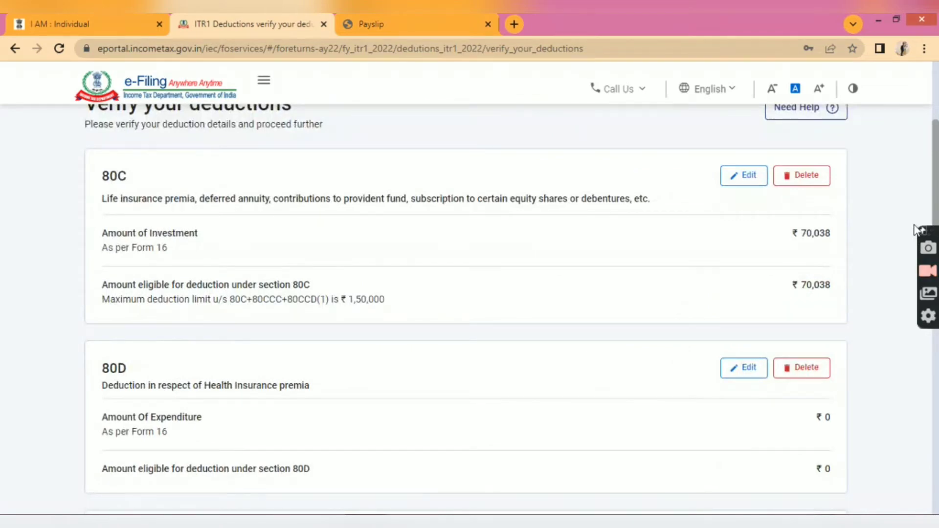
pyautogui.scroll(-5, 920, 230)
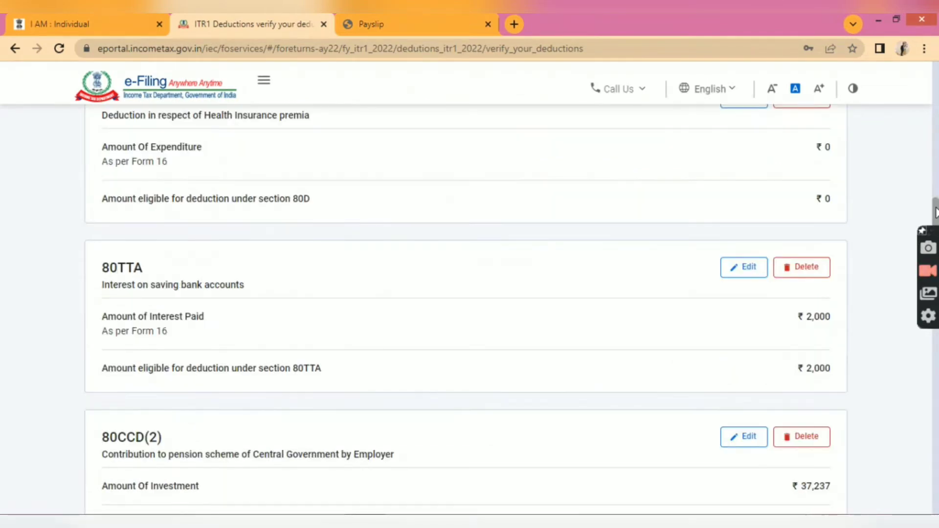
pyautogui.moveTo(933, 191); pyautogui.dragTo(931, 176)
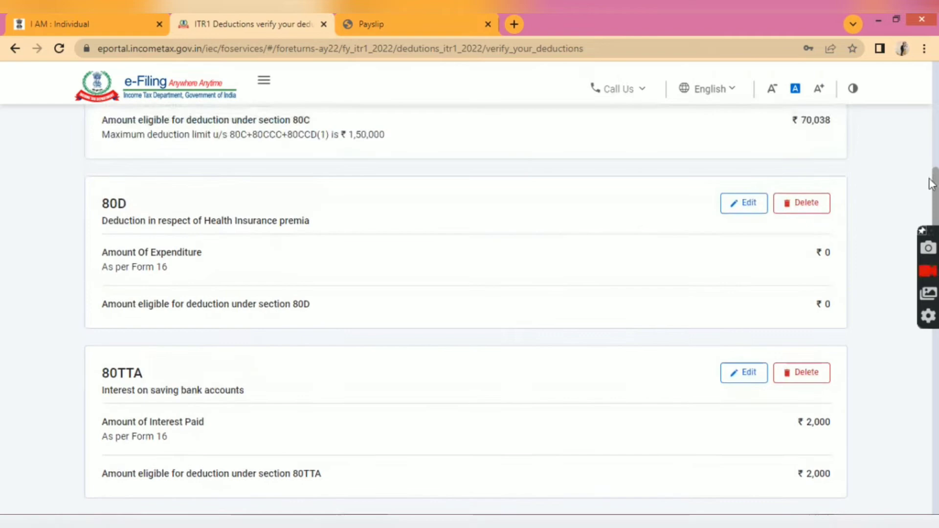
pyautogui.click(742, 203)
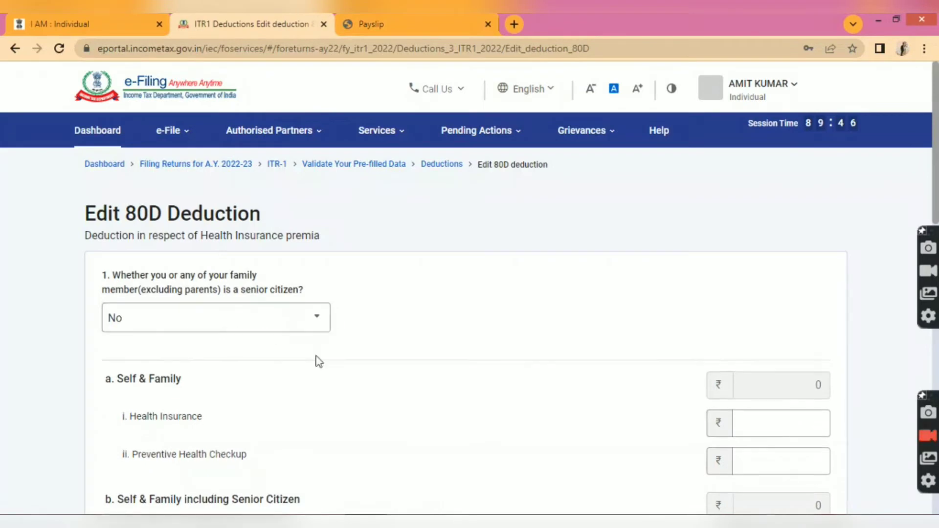
pyautogui.click(763, 429)
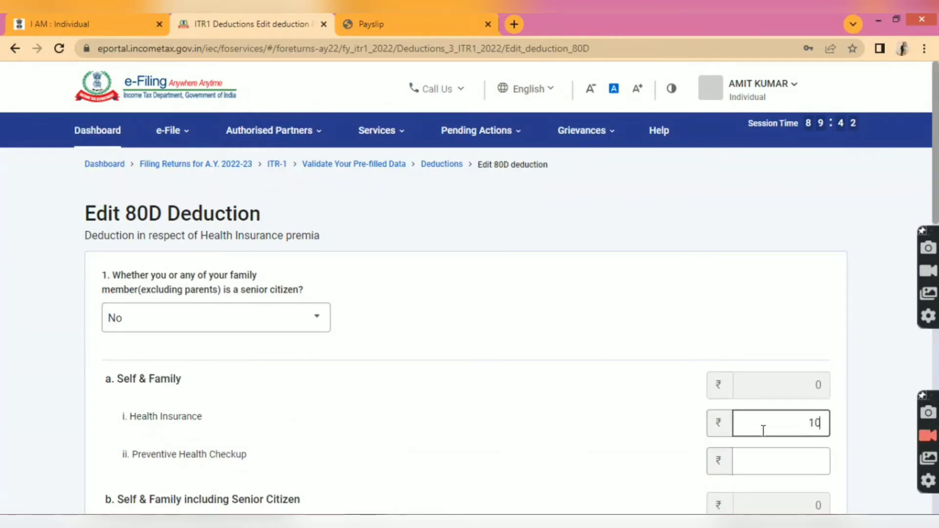
pyautogui.write('104')
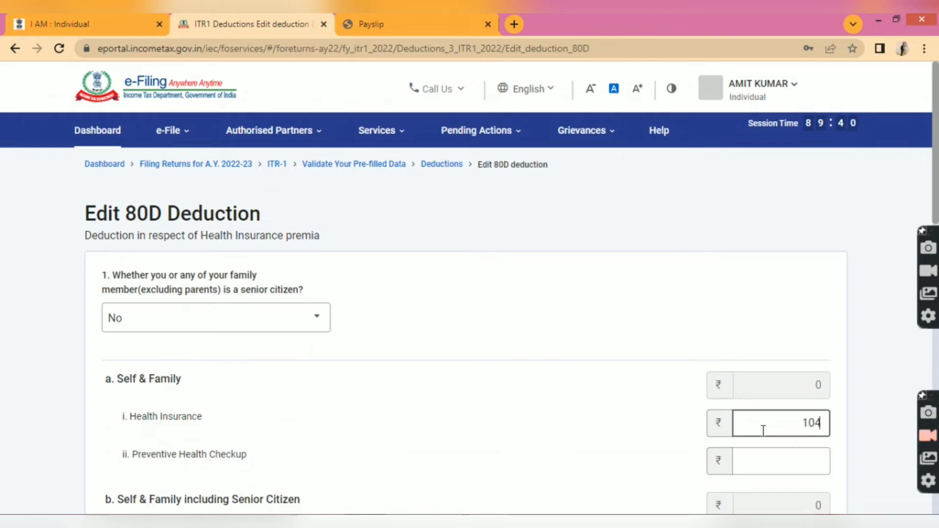
pyautogui.write('13')
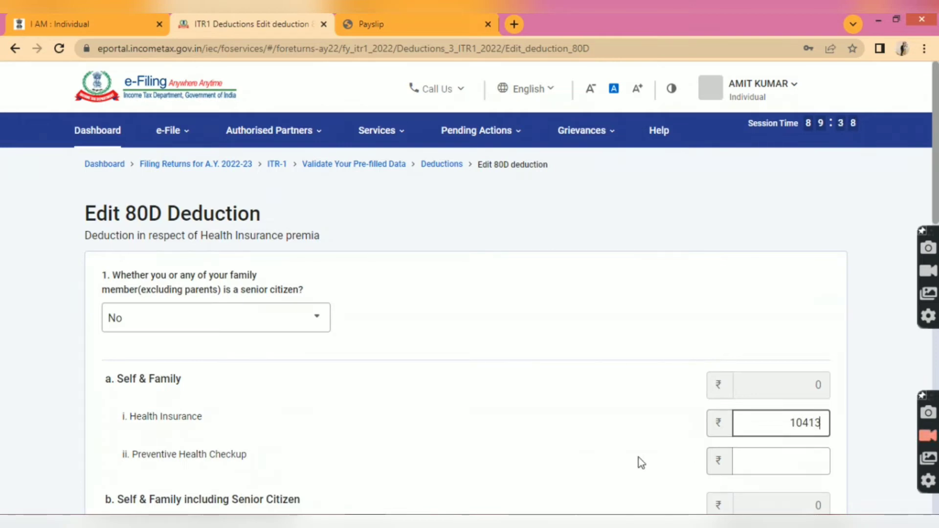
pyautogui.click(639, 457)
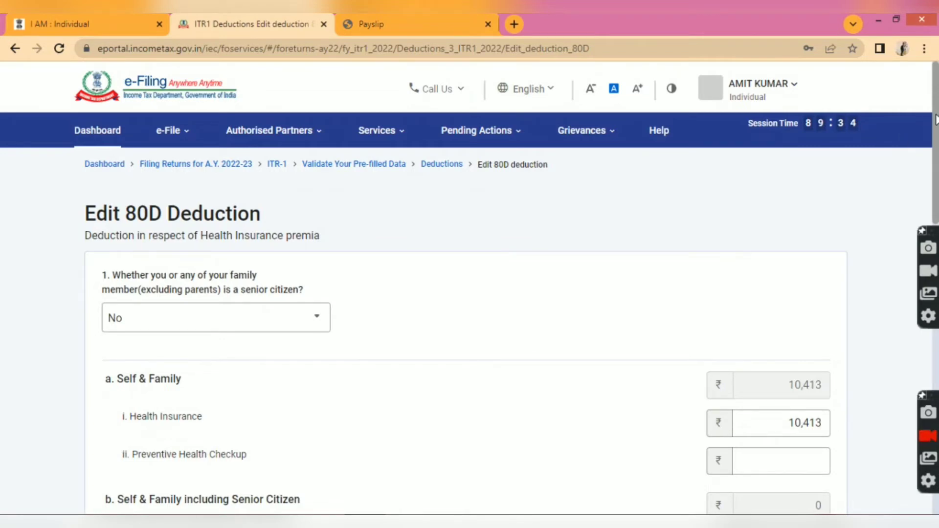
# Keep the parents' question at Not claiming for parents and save the 80D deduction.
pyautogui.moveTo(935, 120); pyautogui.dragTo(937, 248)
pyautogui.scroll(-1, 466, 309)
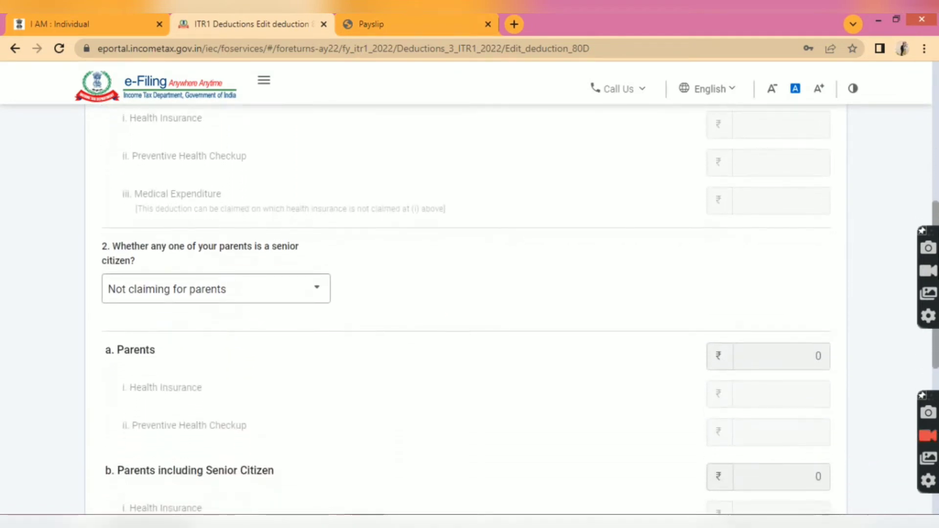
pyautogui.scroll(-1, 466, 310)
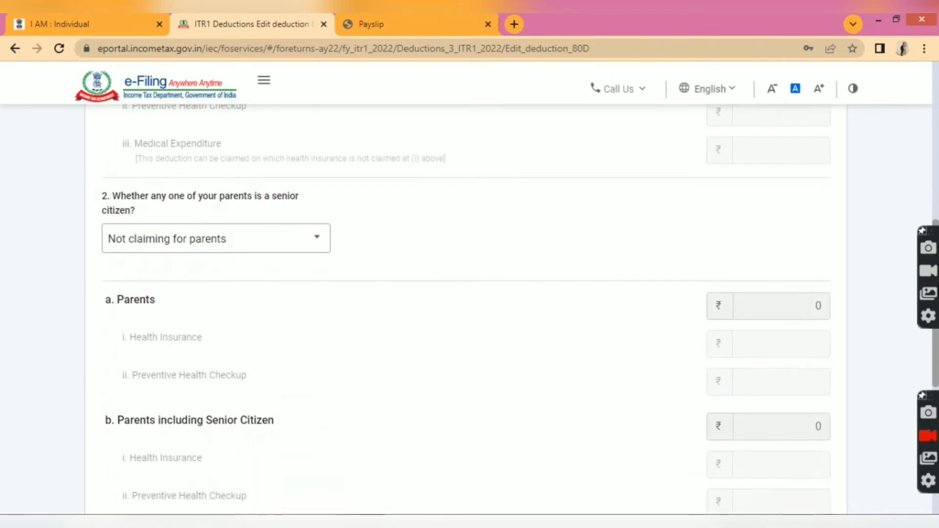
pyautogui.scroll(-3, 465, 316)
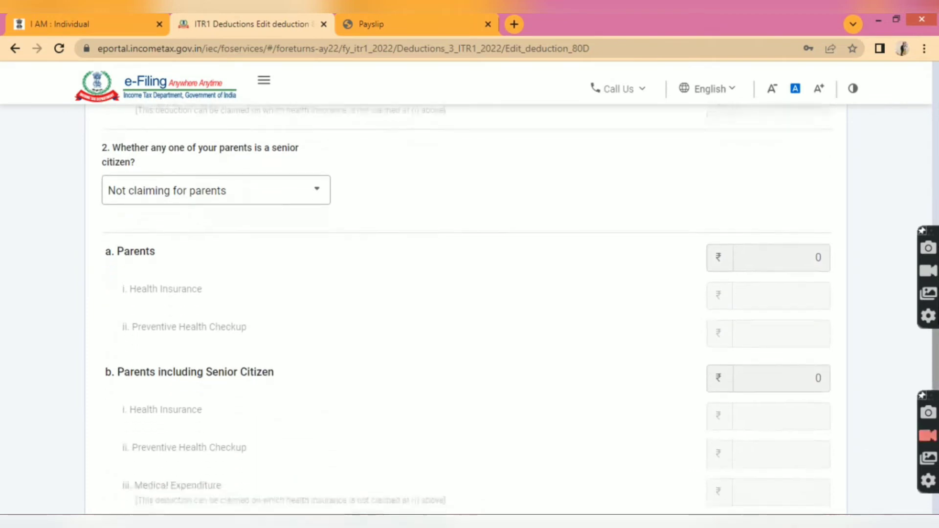
pyautogui.scroll(-2, 824, 453)
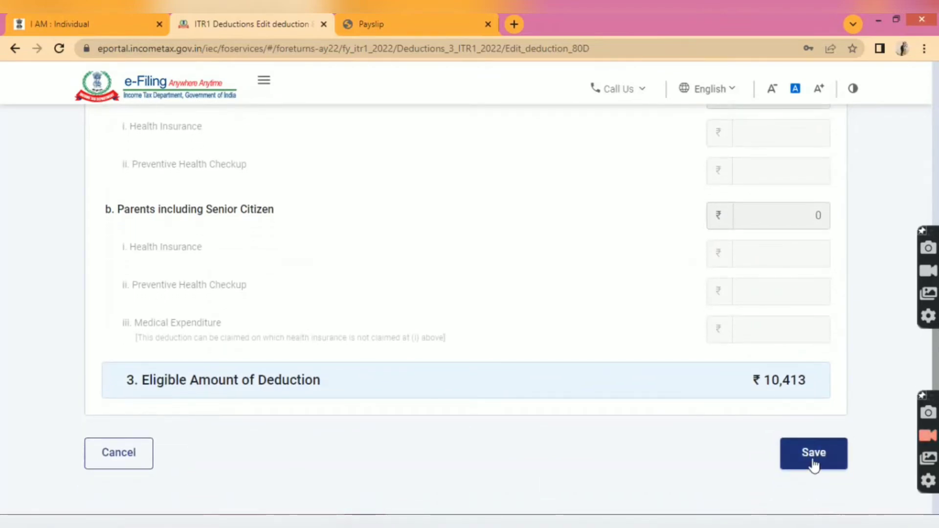
pyautogui.click(815, 460)
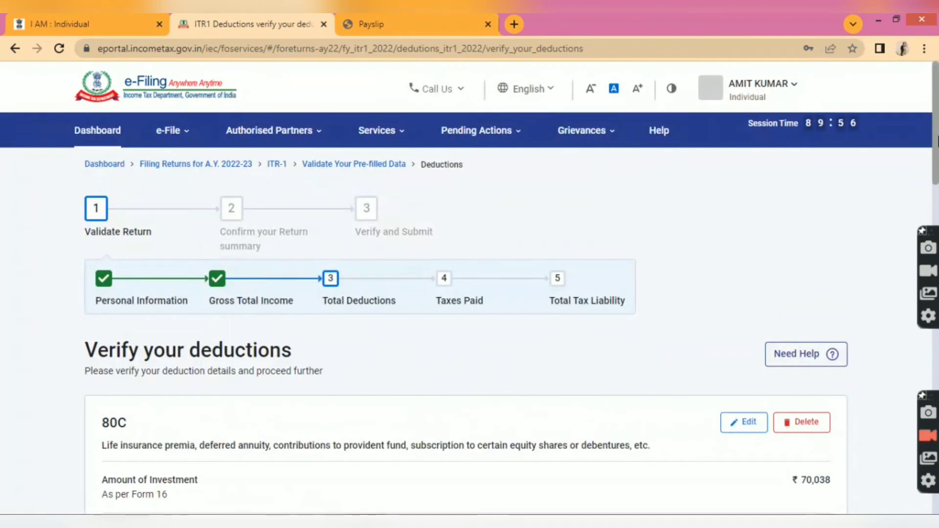
# Review the 80C, 80D, 80TTA and 80CCD(2) deductions, expand the Total Deductions details and confirm the deductions section.
pyautogui.scroll(-5, 470, 294)
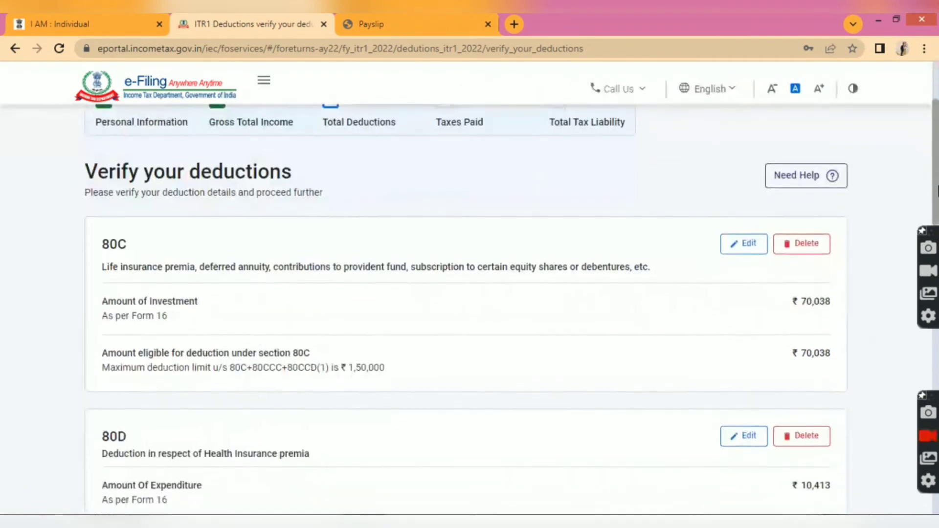
pyautogui.scroll(-3, 470, 293)
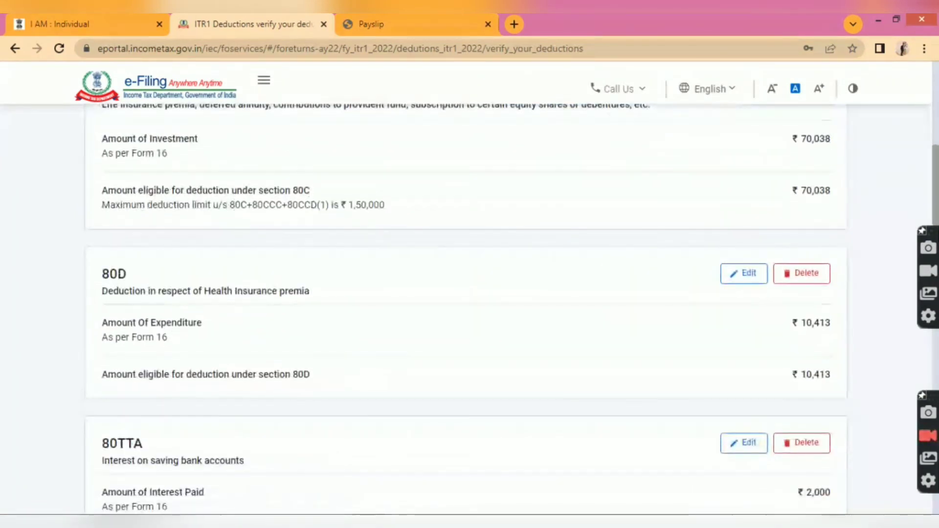
pyautogui.scroll(-3, 470, 294)
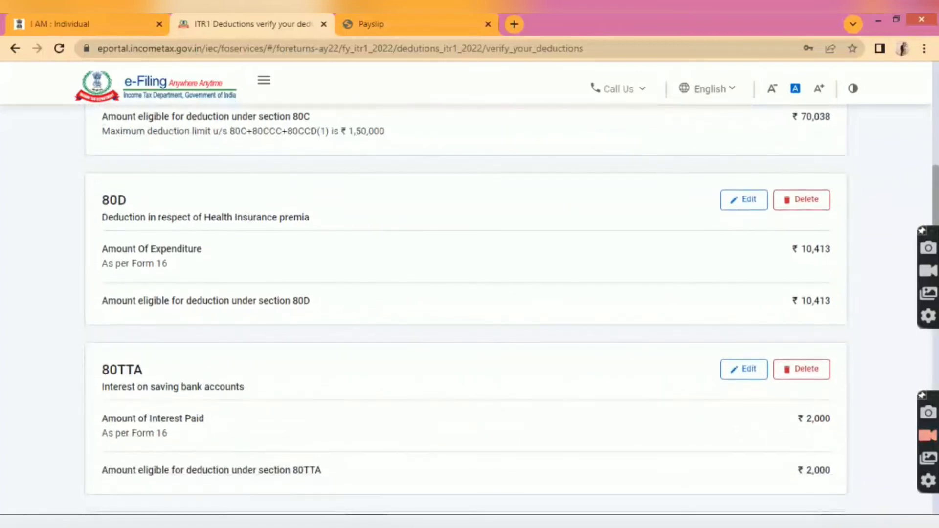
pyautogui.scroll(-5, 469, 293)
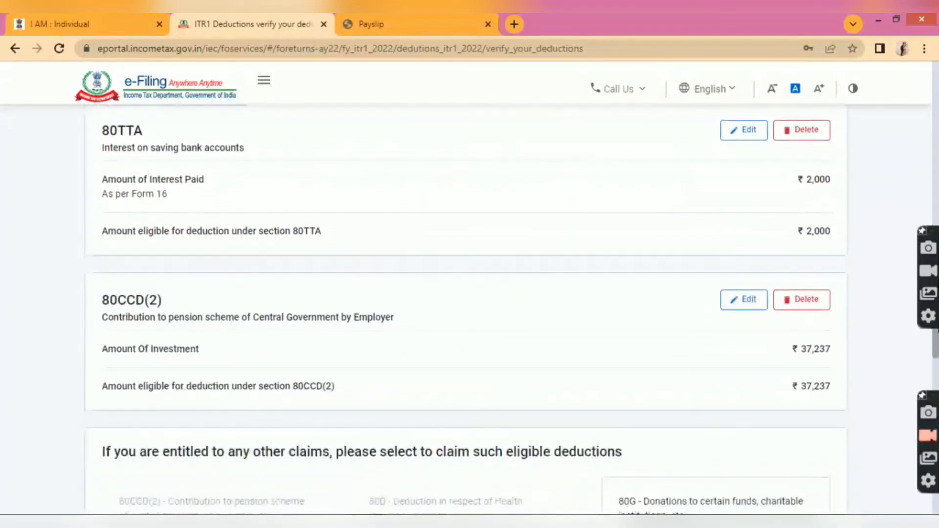
pyautogui.scroll(-5, 470, 293)
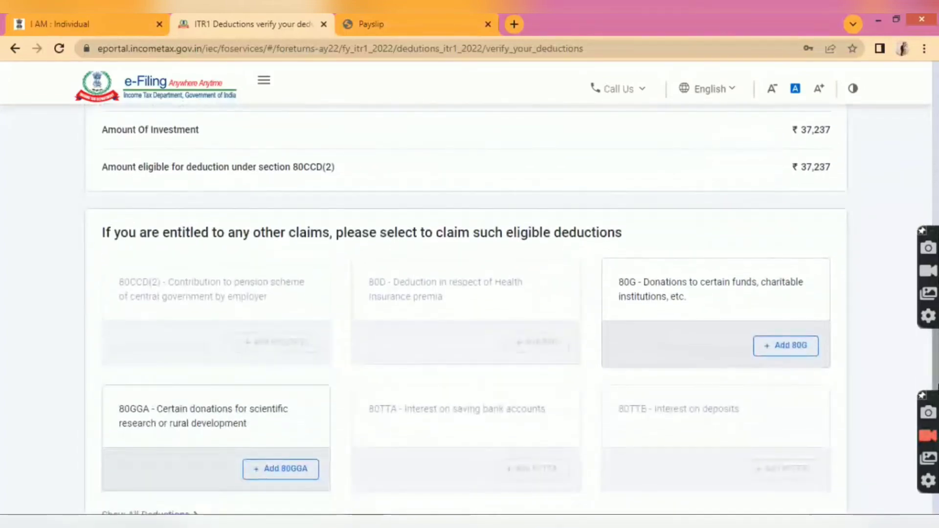
pyautogui.scroll(-1, 470, 293)
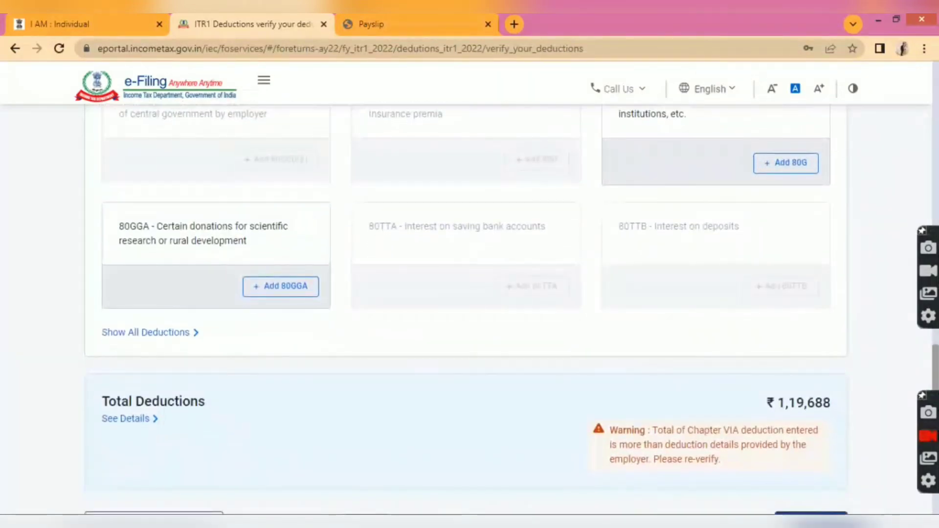
pyautogui.click(130, 419)
pyautogui.scroll(-2, 129, 419)
pyautogui.scroll(-4, 469, 293)
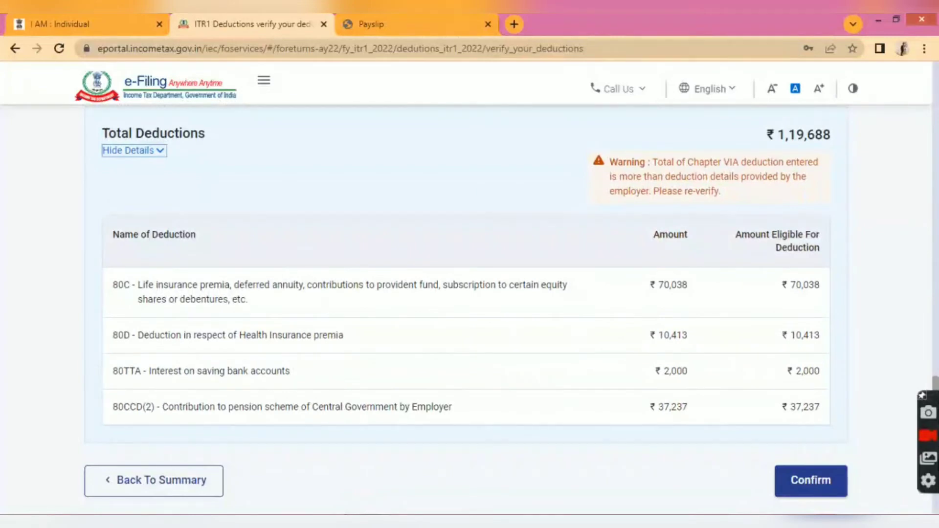
pyautogui.scroll(-1, 469, 294)
pyautogui.scroll(-2, 810, 376)
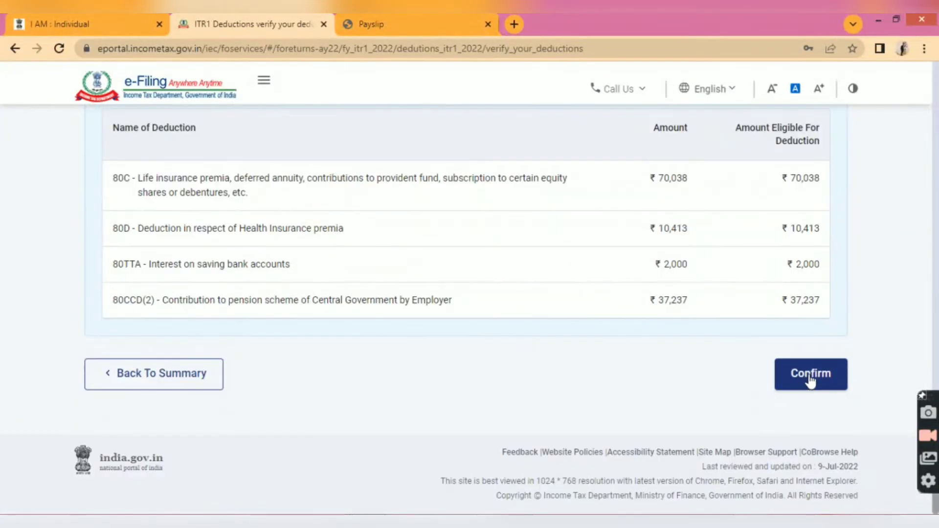
pyautogui.click(811, 377)
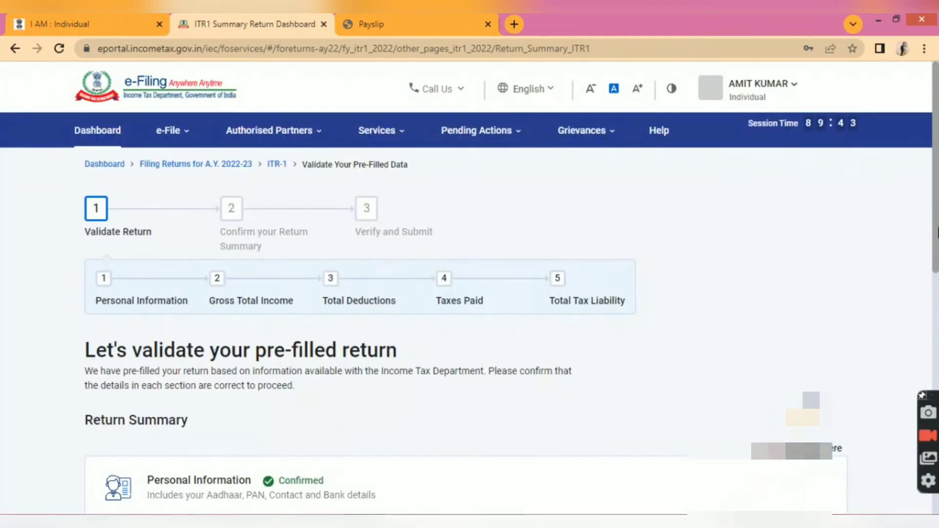
# Open the Tax Paid section from the return summary, check the taxes paid details and confirm them.
pyautogui.moveTo(936, 232); pyautogui.dragTo(937, 302)
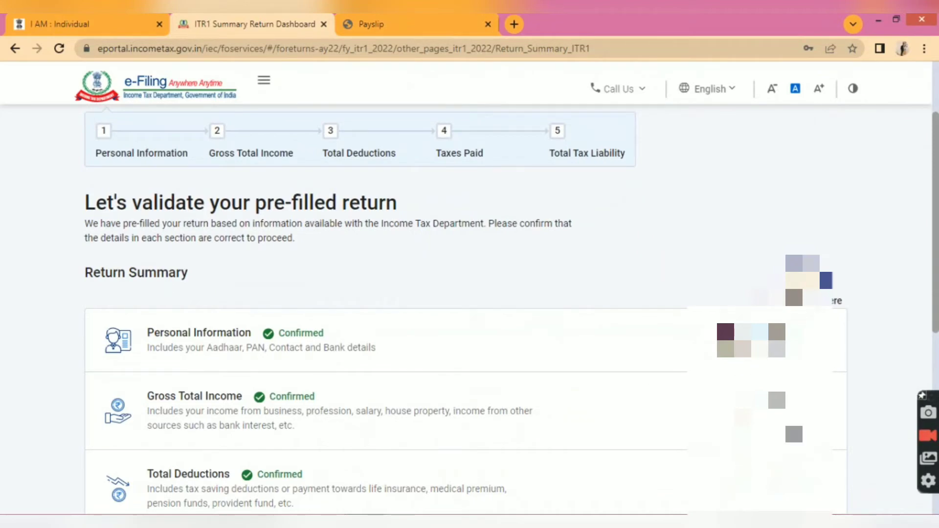
pyautogui.moveTo(937, 303); pyautogui.dragTo(937, 409)
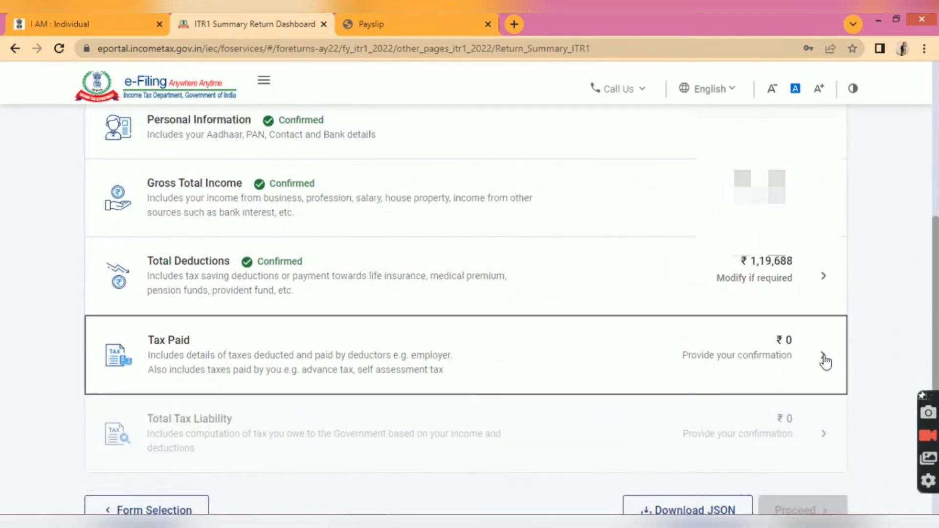
pyautogui.click(823, 357)
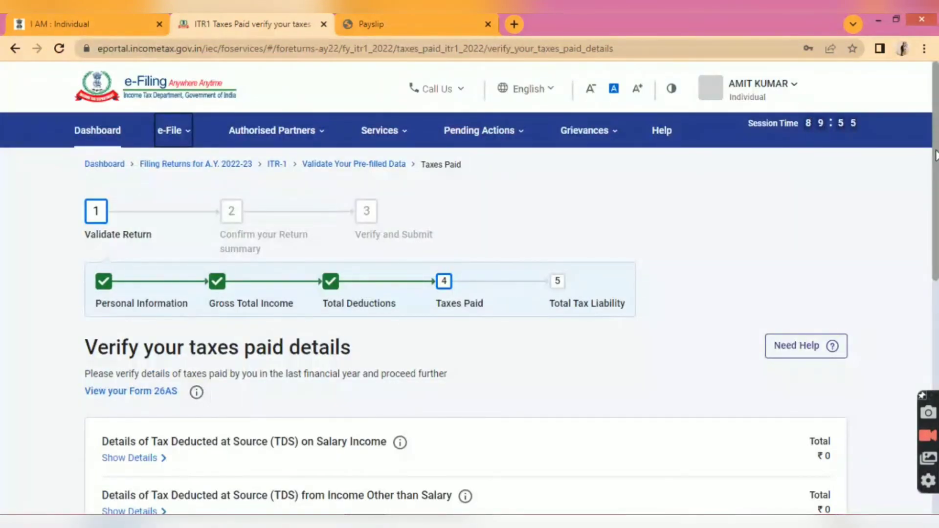
pyautogui.moveTo(935, 155); pyautogui.dragTo(935, 381)
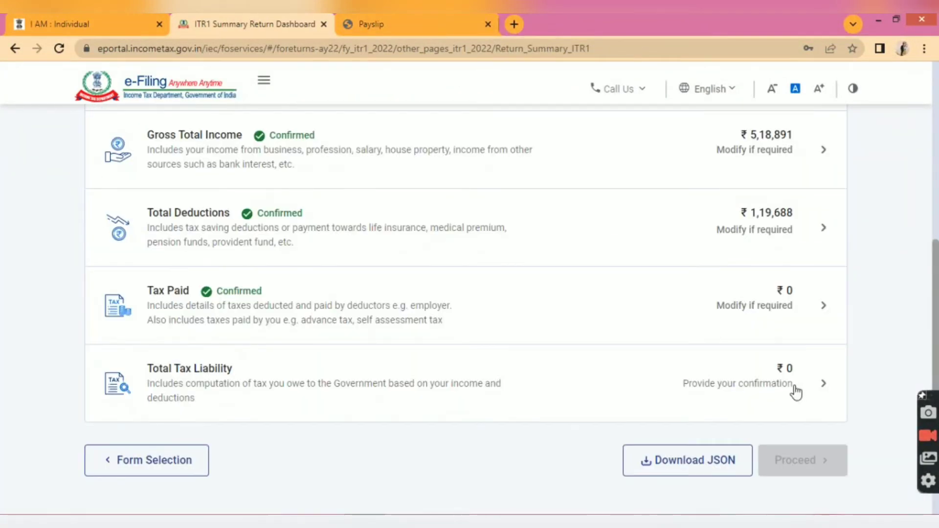
# Open the Total Tax Liability section, review the computation of income, tax, interest and fees, and confirm it.
pyautogui.click(795, 392)
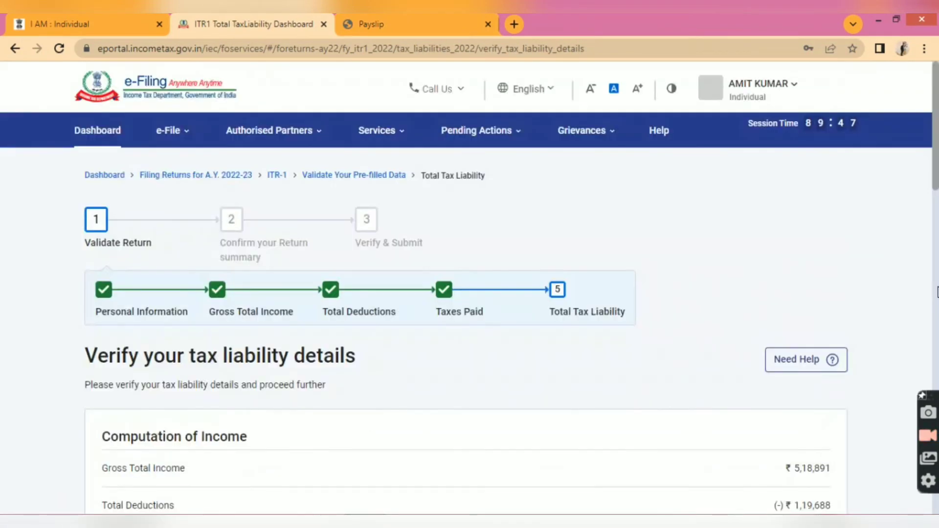
pyautogui.scroll(-5, 937, 274)
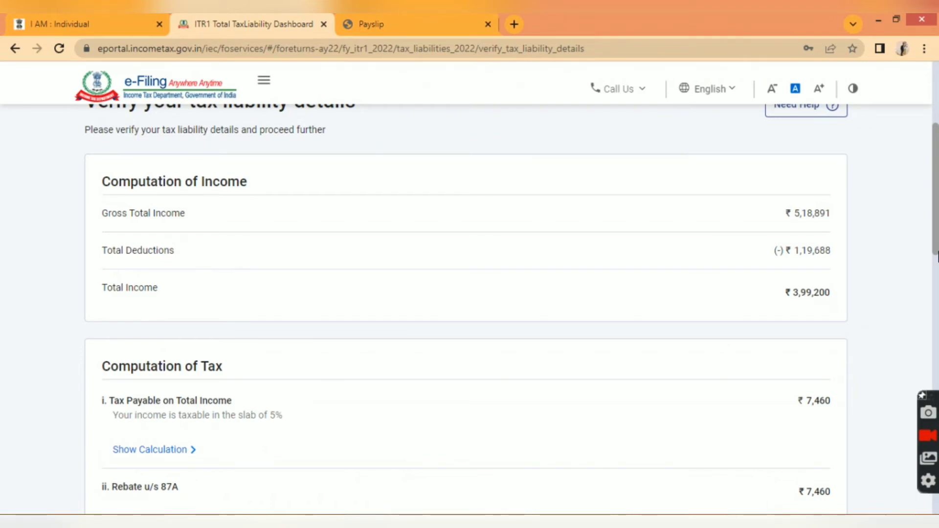
pyautogui.moveTo(936, 254); pyautogui.dragTo(937, 402)
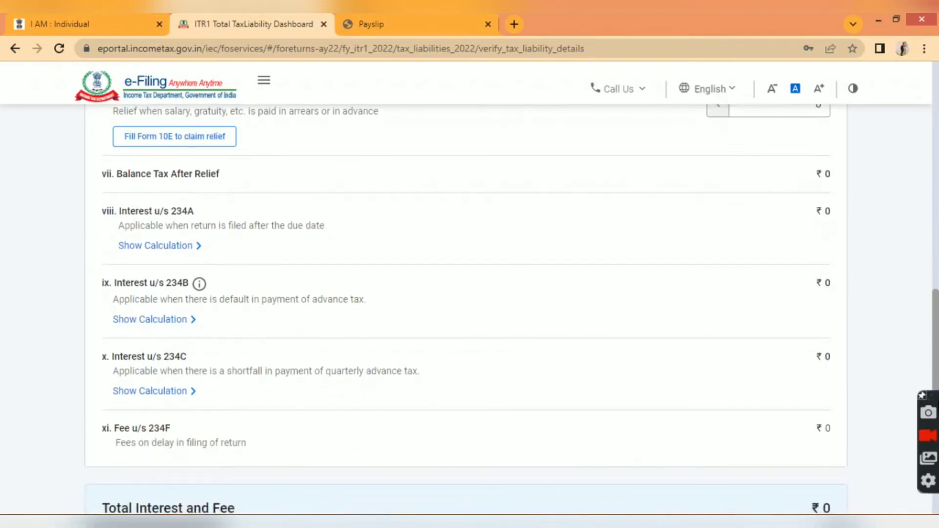
pyautogui.scroll(-4, 465, 308)
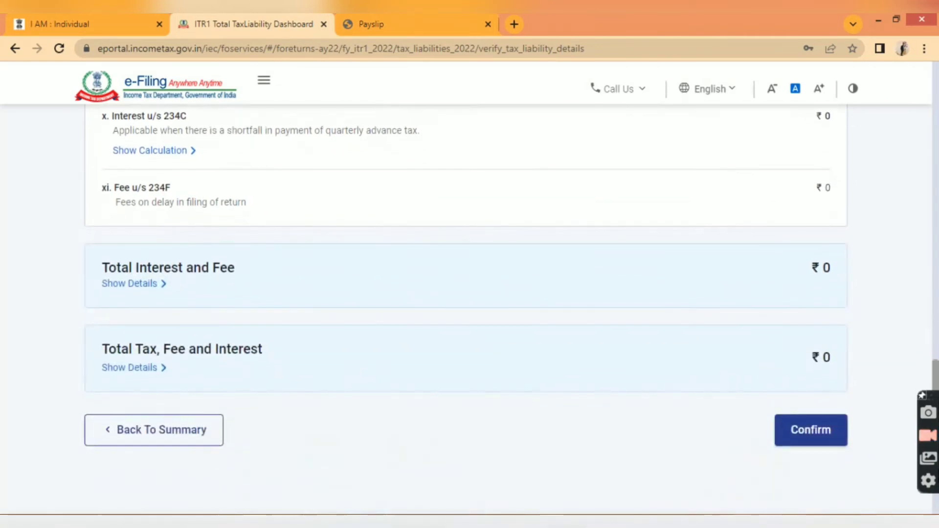
pyautogui.click(802, 474)
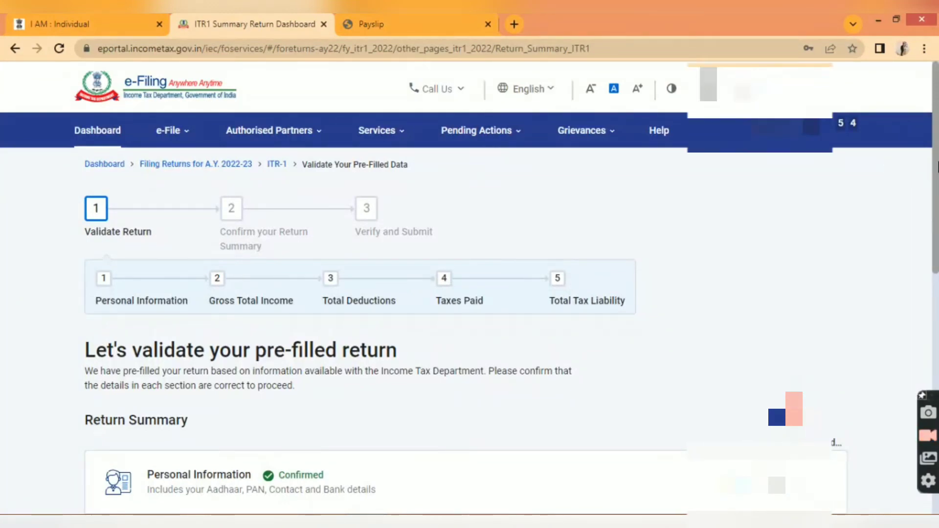
# Proceed from the validated return summary to the tax summary, check the amount payable details and open the return preview stage.
pyautogui.moveTo(937, 166); pyautogui.dragTo(937, 363)
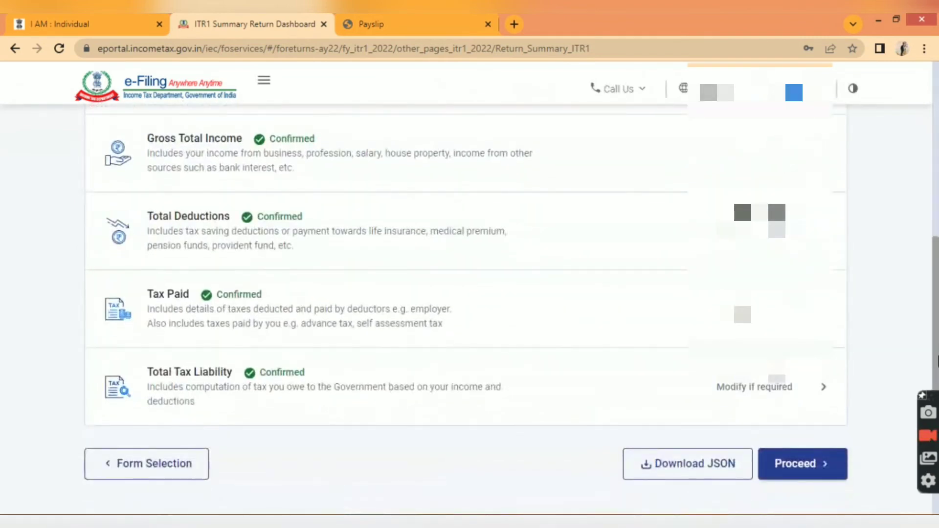
pyautogui.click(827, 470)
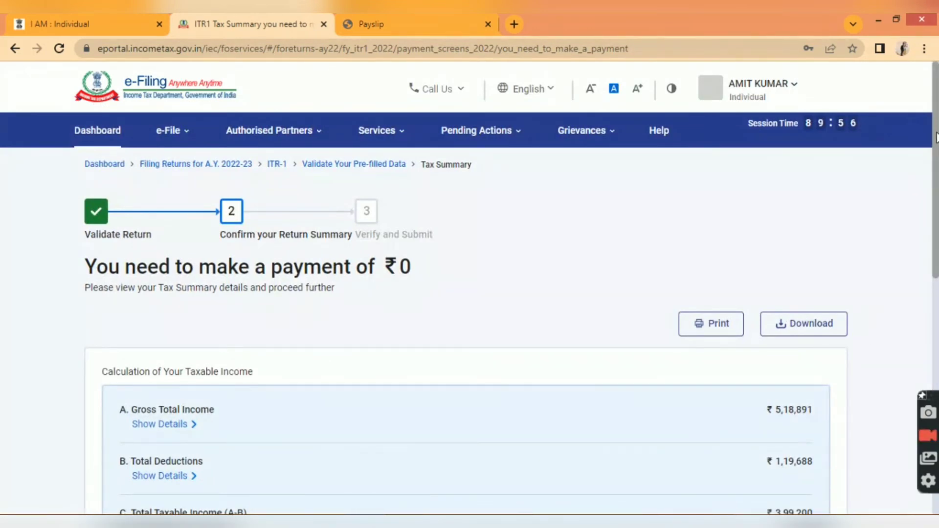
pyautogui.moveTo(936, 137); pyautogui.dragTo(936, 329)
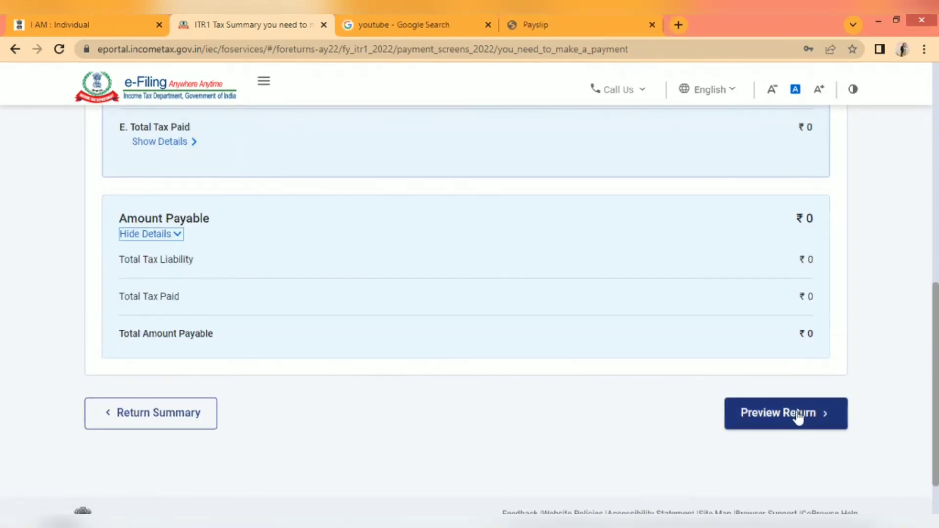
pyautogui.click(796, 415)
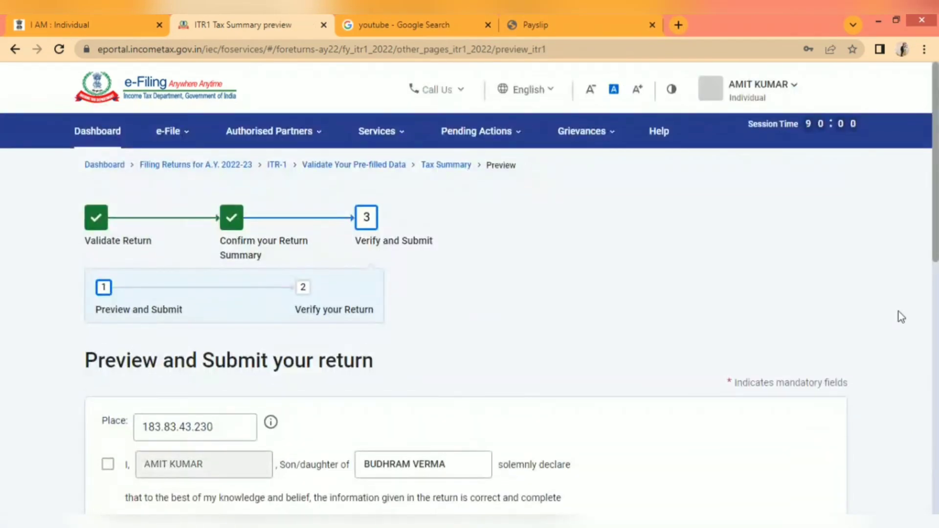
# Accept the solemn declaration, fill in the filing capacity, leave the tax return preparer details empty and proceed to the preview.
pyautogui.moveTo(935, 215); pyautogui.dragTo(937, 309)
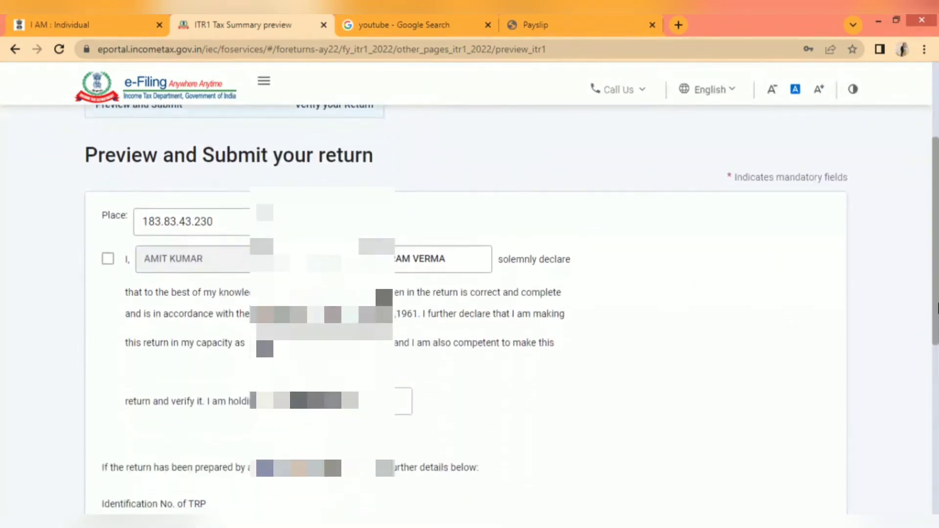
pyautogui.click(107, 259)
pyautogui.click(333, 347)
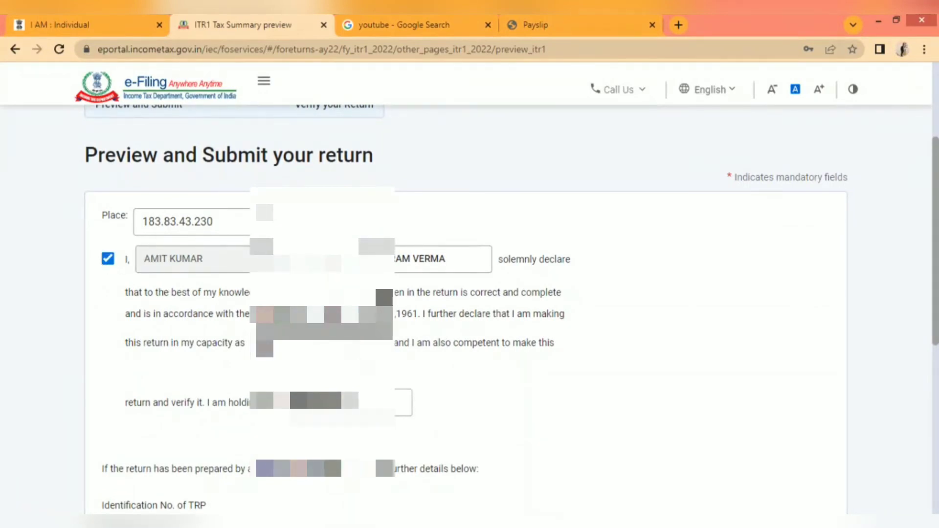
pyautogui.moveTo(938, 271); pyautogui.dragTo(938, 386)
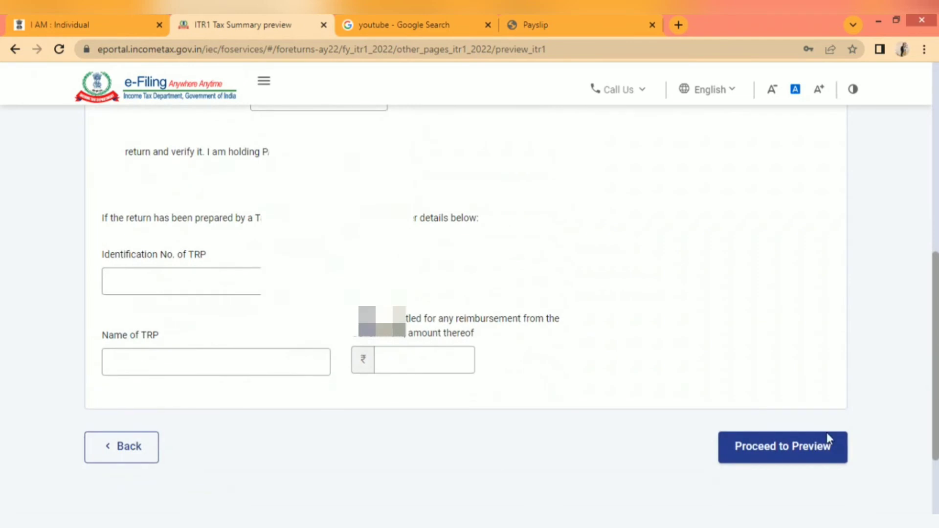
pyautogui.click(786, 454)
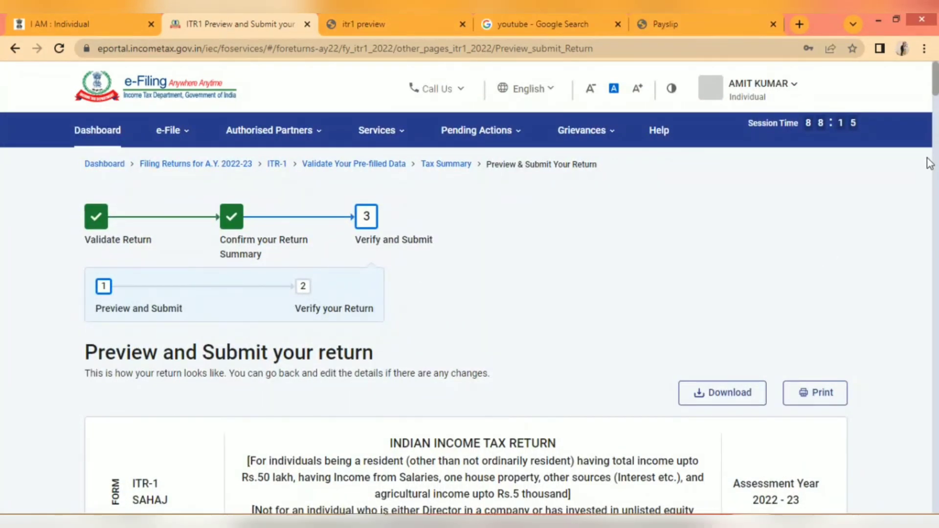
# Examine the previewed ITR-1 form from the personal details through the deduction and donation schedules to the TDS details.
pyautogui.scroll(-5, 468, 313)
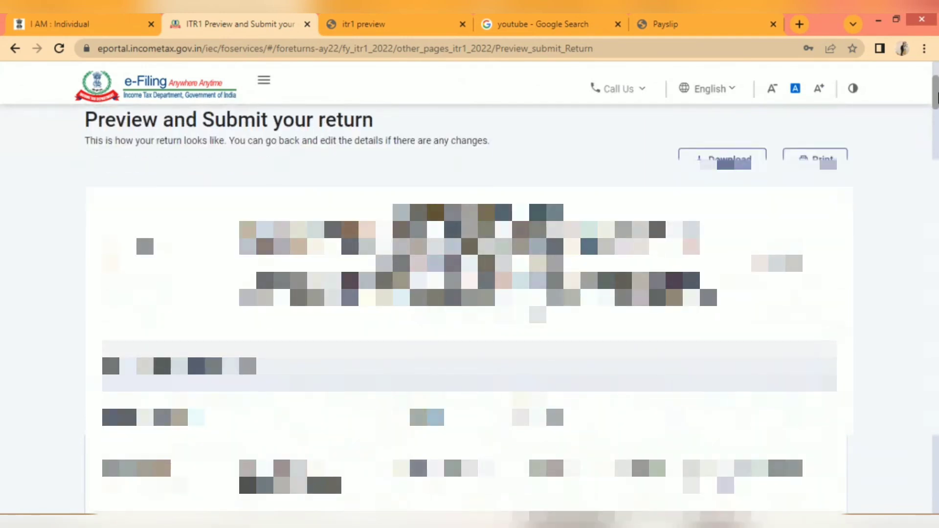
pyautogui.scroll(-5, 362, 292)
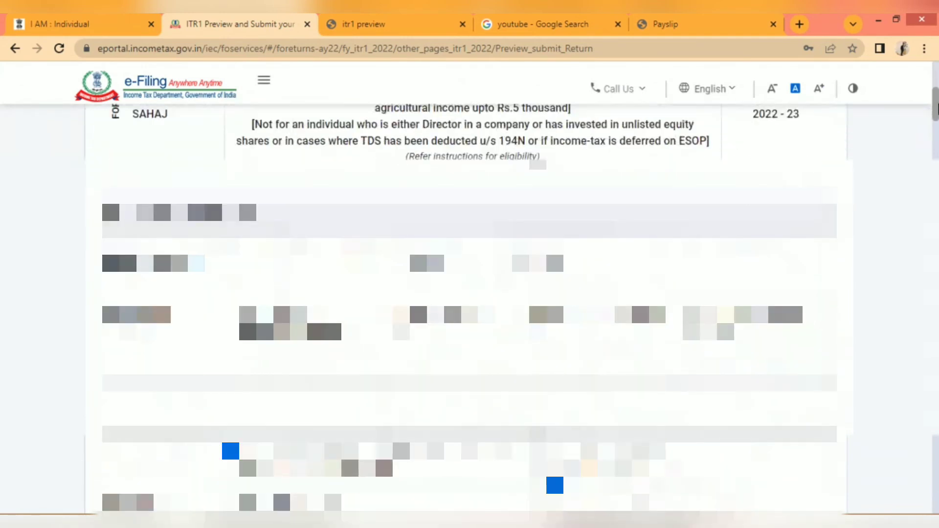
pyautogui.scroll(-5, 469, 293)
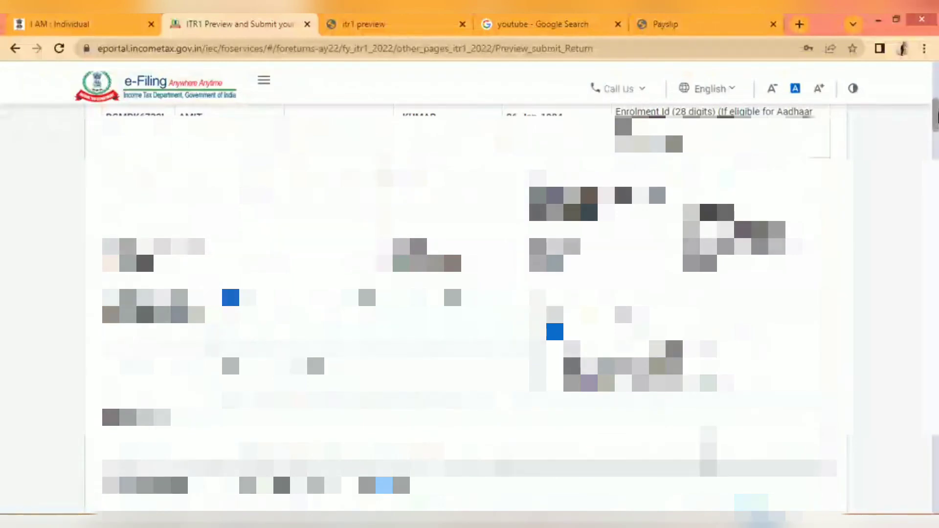
pyautogui.scroll(-5, 469, 316)
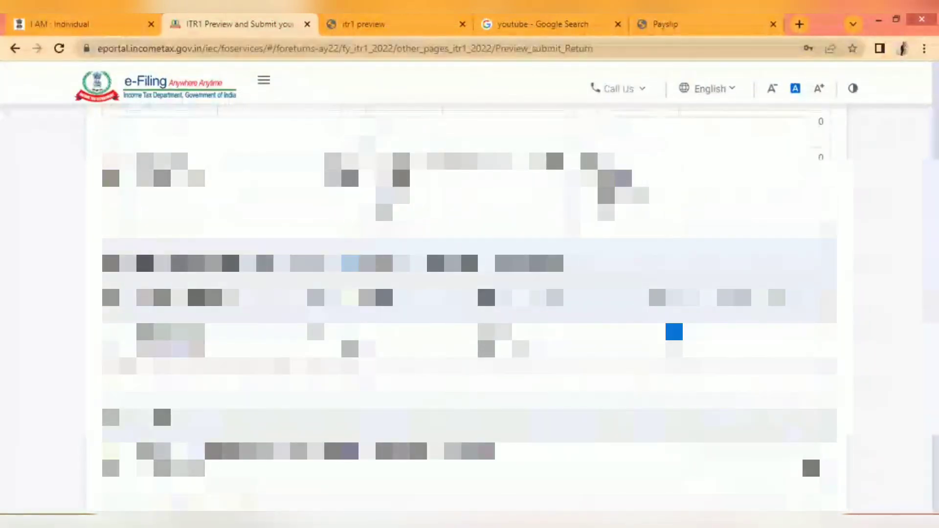
pyautogui.scroll(-6, 469, 293)
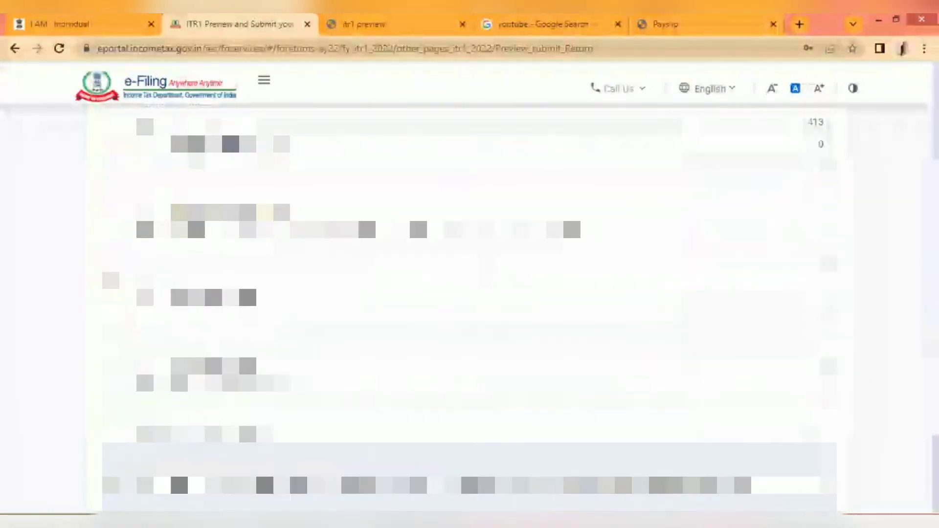
pyautogui.scroll(-5, 468, 308)
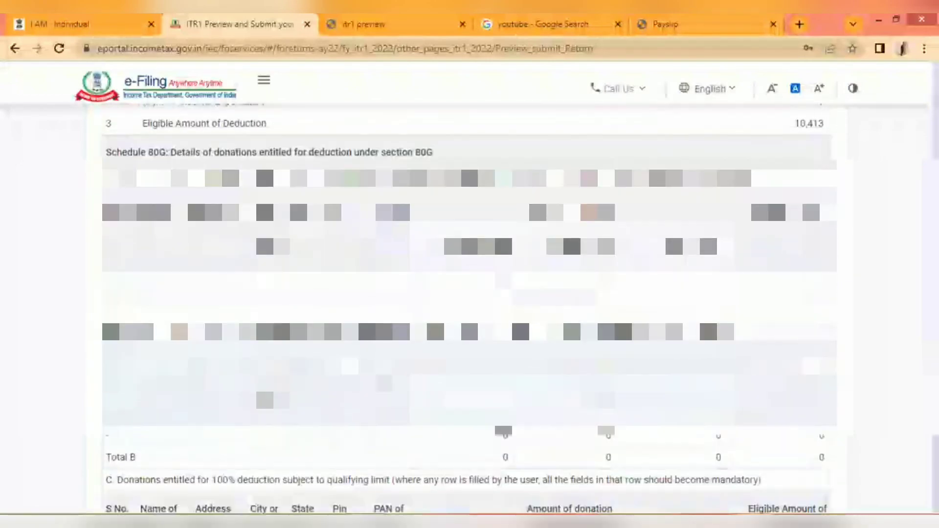
pyautogui.scroll(-6, 469, 308)
pyautogui.scroll(-6, 470, 294)
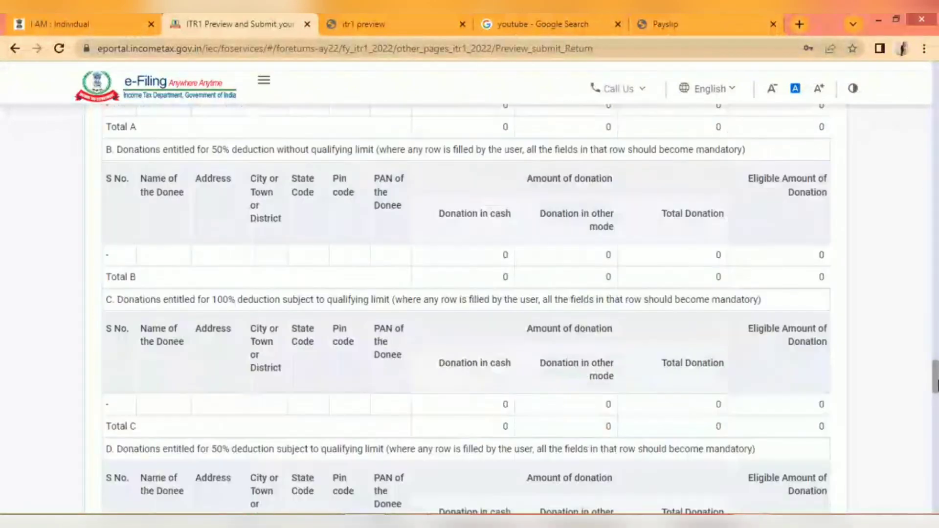
pyautogui.scroll(-6, 470, 294)
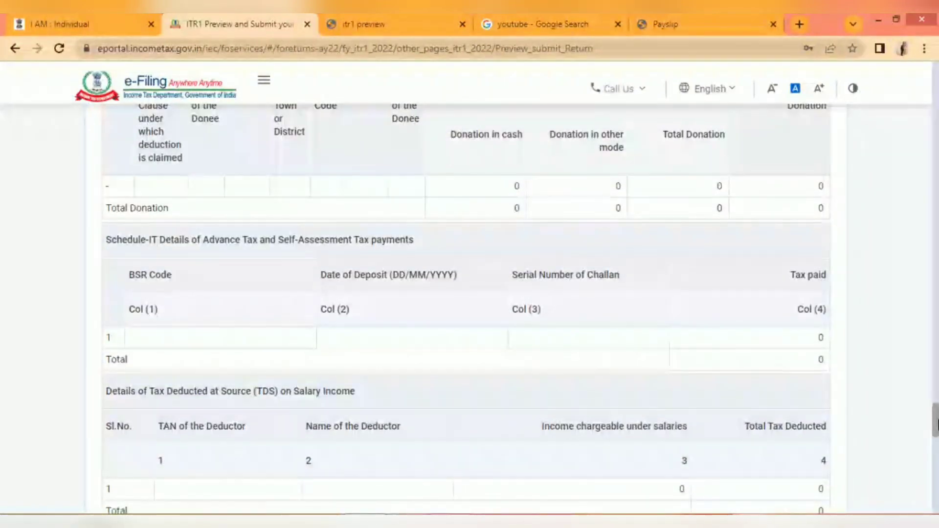
pyautogui.scroll(-7, 469, 293)
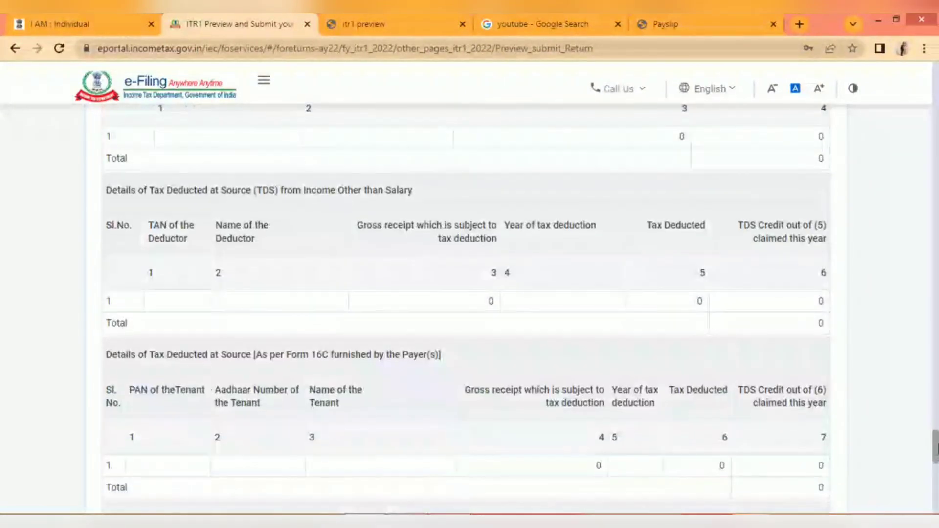
# Review the remaining TDS and TCS schedules and the verification statement of the previewed return, and submit it for validation.
pyautogui.scroll(-4, 470, 293)
pyautogui.scroll(-11, 470, 294)
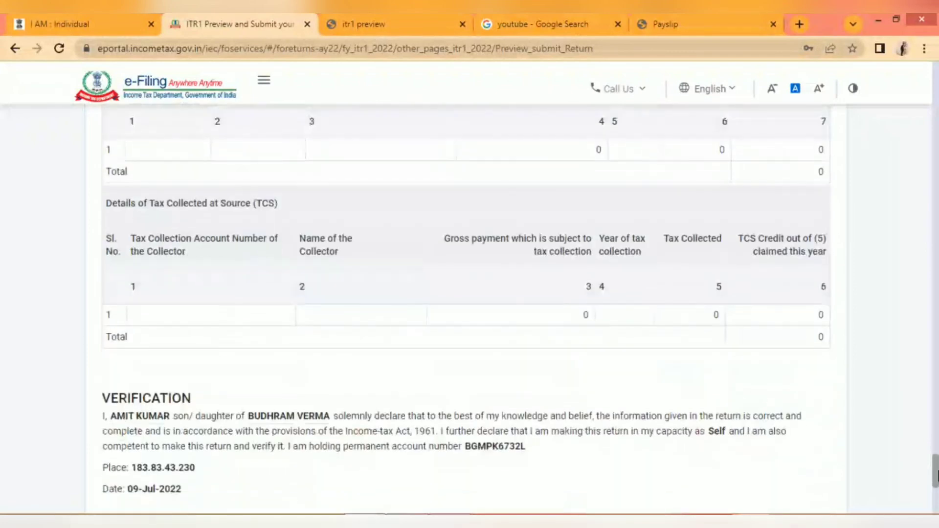
pyautogui.moveTo(937, 491); pyautogui.dragTo(938, 497)
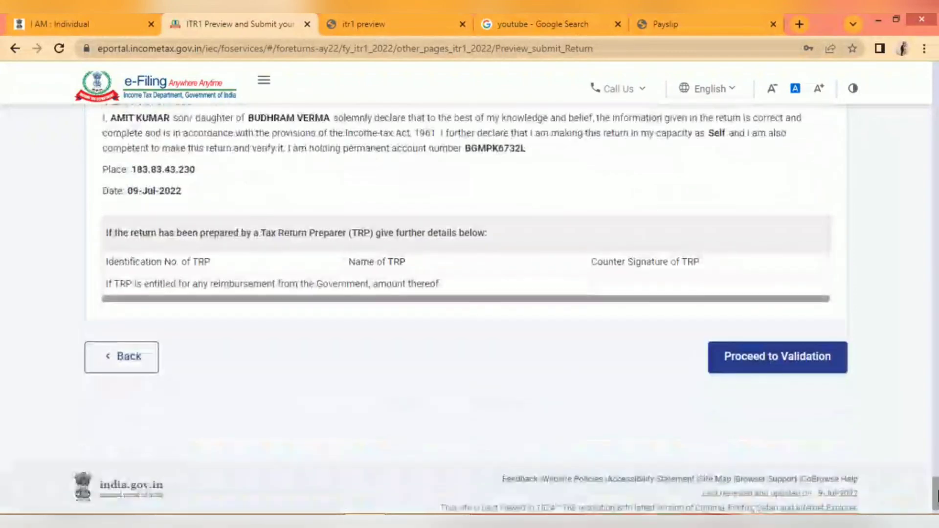
pyautogui.click(766, 361)
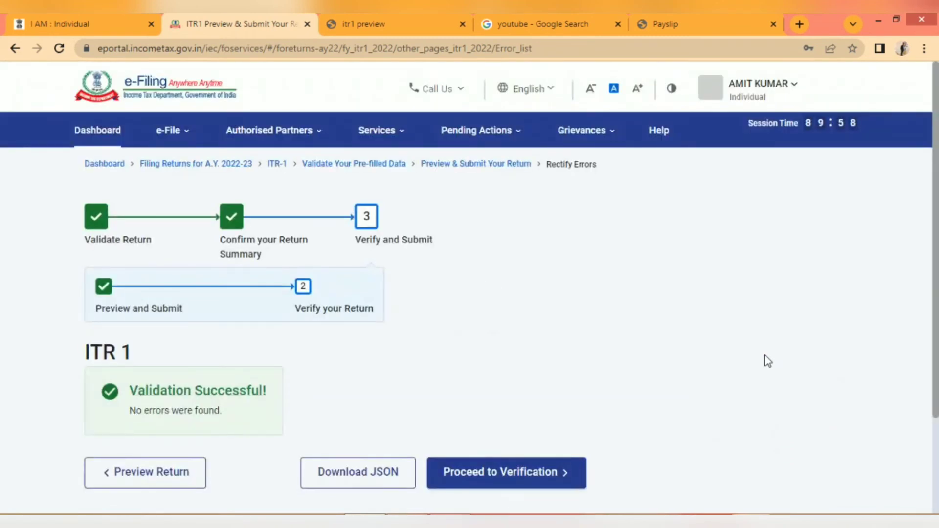
# Proceed from the validated ITR-1 to verification and continue with e-Verify Now as the verification method.
pyautogui.moveTo(938, 211); pyautogui.dragTo(937, 260)
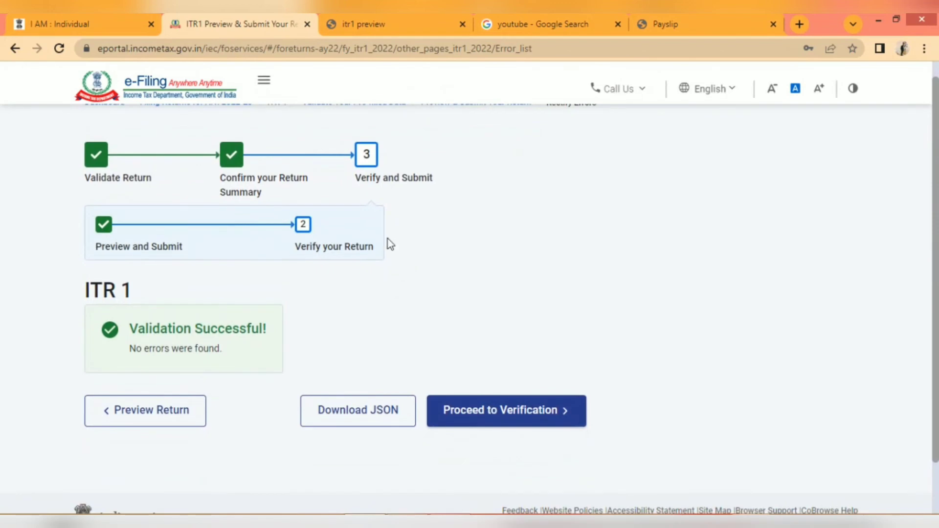
pyautogui.click(500, 427)
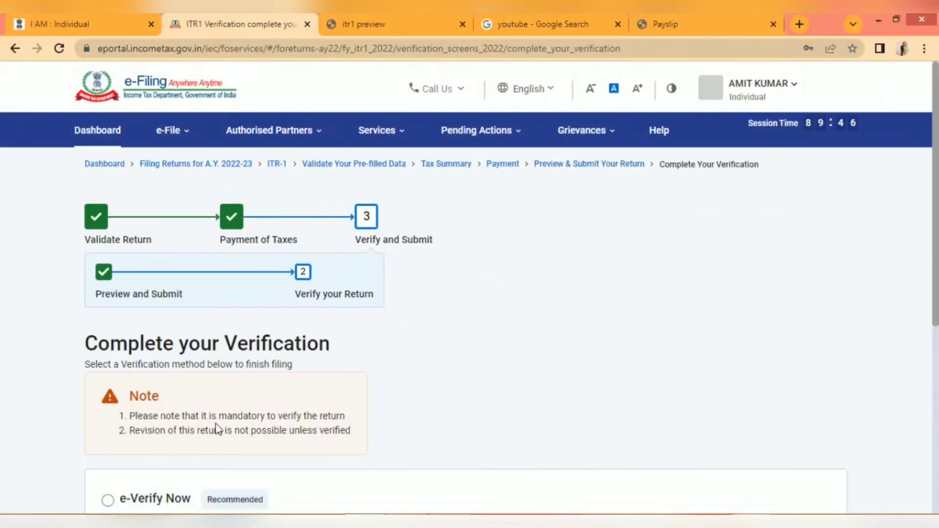
pyautogui.scroll(-4, 251, 347)
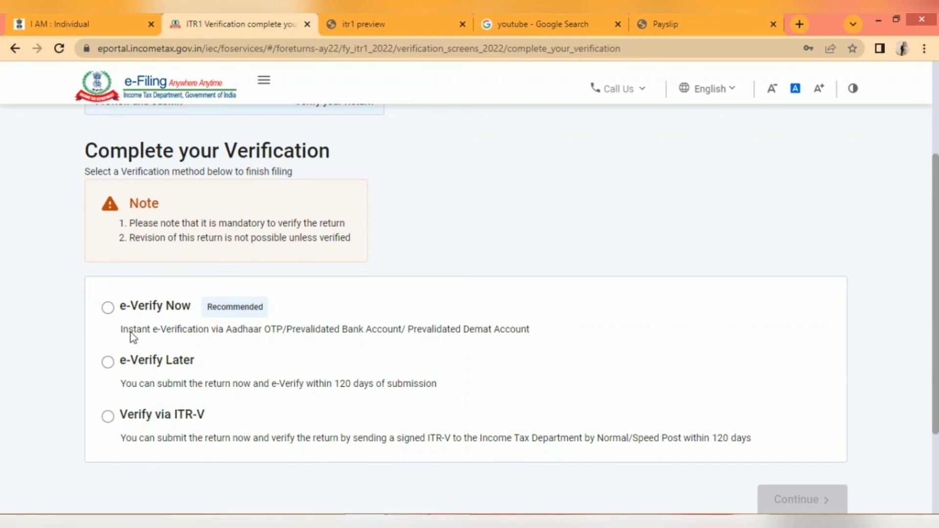
pyautogui.click(107, 307)
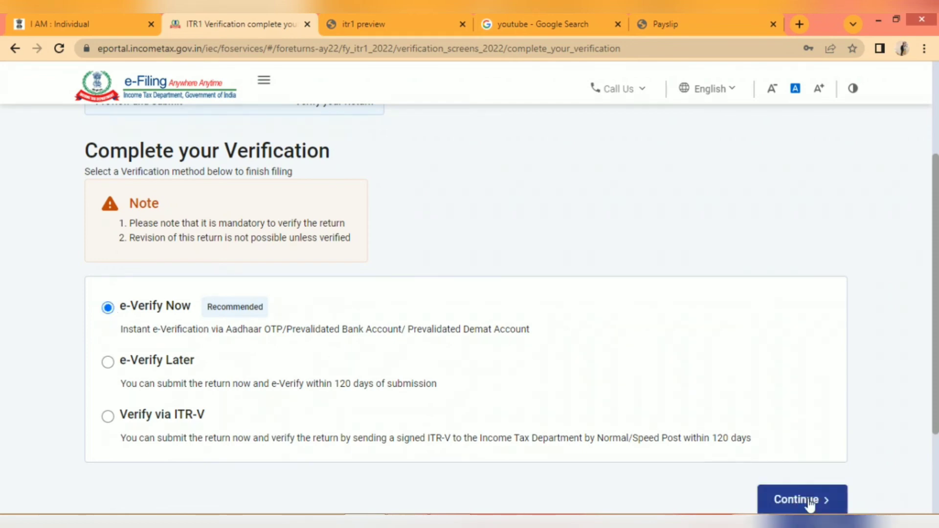
pyautogui.click(807, 502)
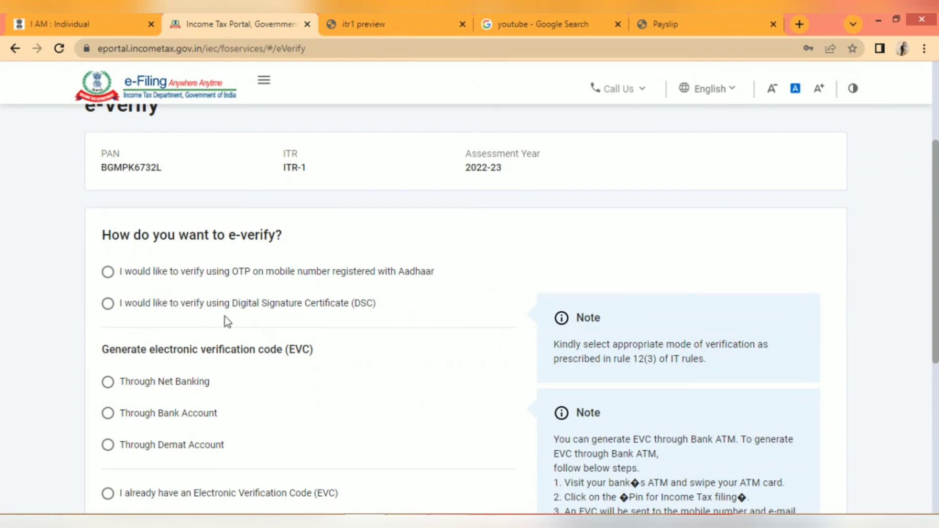
# Choose e-verification by OTP on the Aadhaar-registered mobile number, agree to validate the Aadhaar details and generate the OTP.
pyautogui.scroll(-2, 252, 323)
pyautogui.scroll(2, 252, 323)
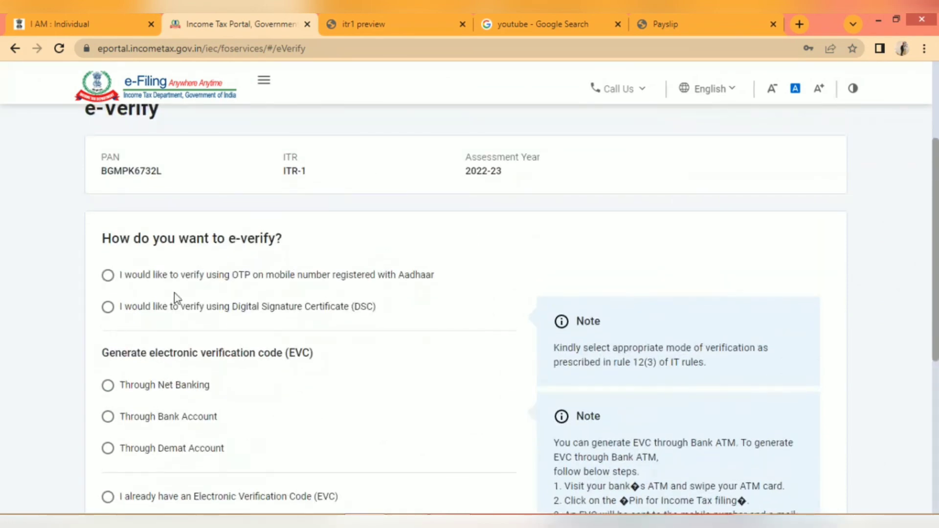
pyautogui.click(108, 275)
pyautogui.moveTo(937, 323); pyautogui.dragTo(937, 442)
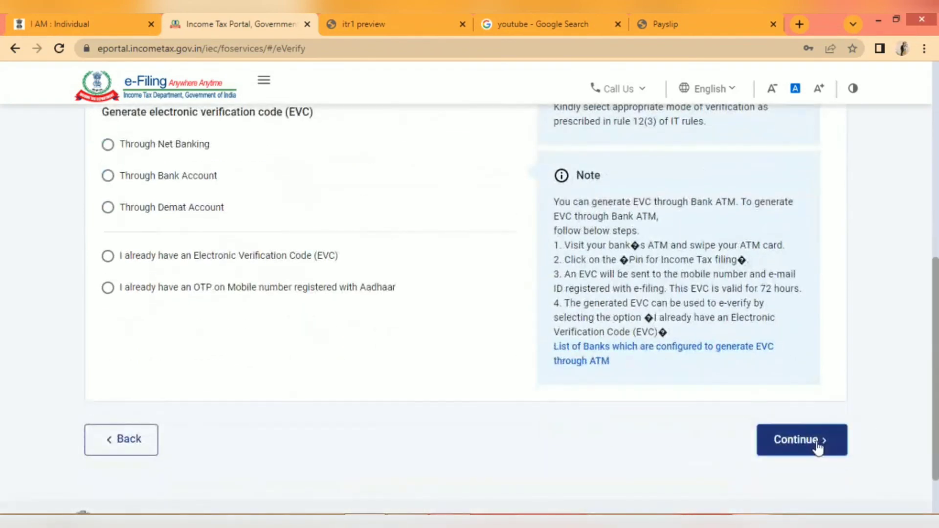
pyautogui.click(817, 446)
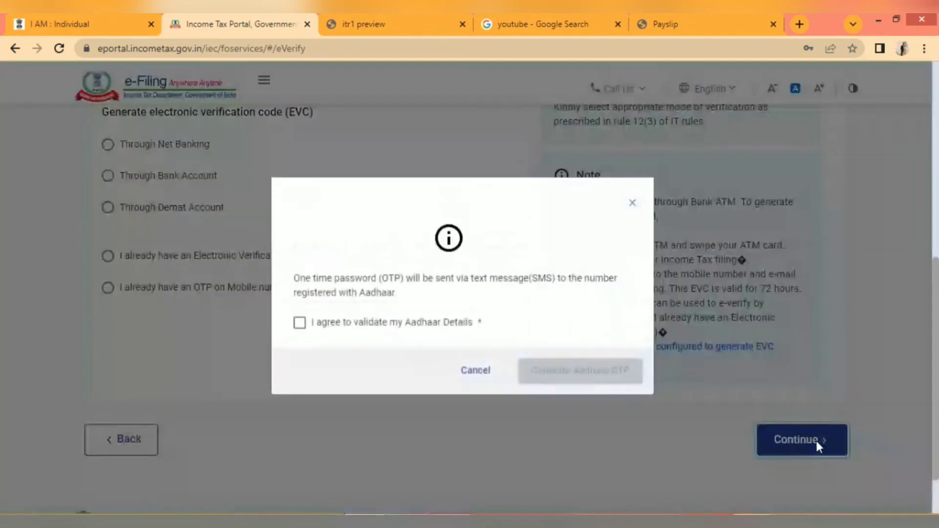
pyautogui.click(300, 325)
pyautogui.click(538, 376)
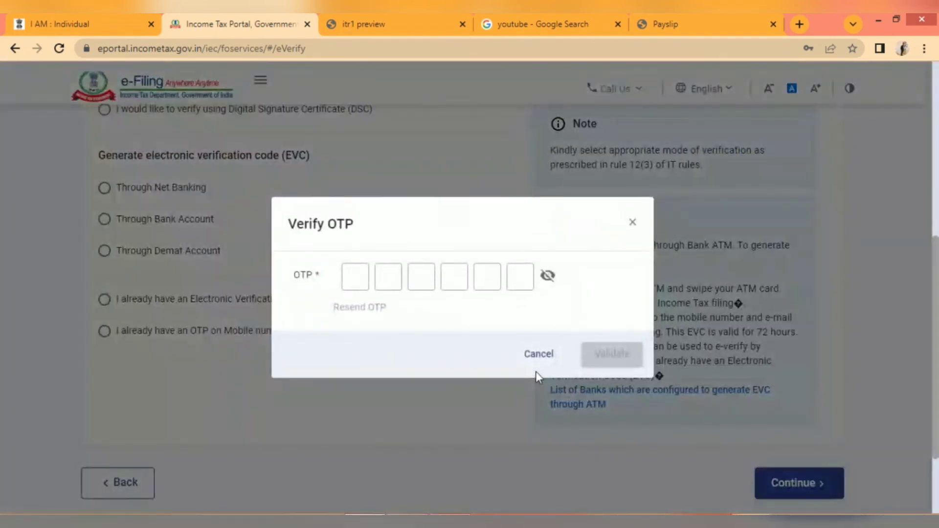
# Enter the one-time password received for Aadhaar verification and validate it.
pyautogui.click(350, 277)
pyautogui.write('••••••')
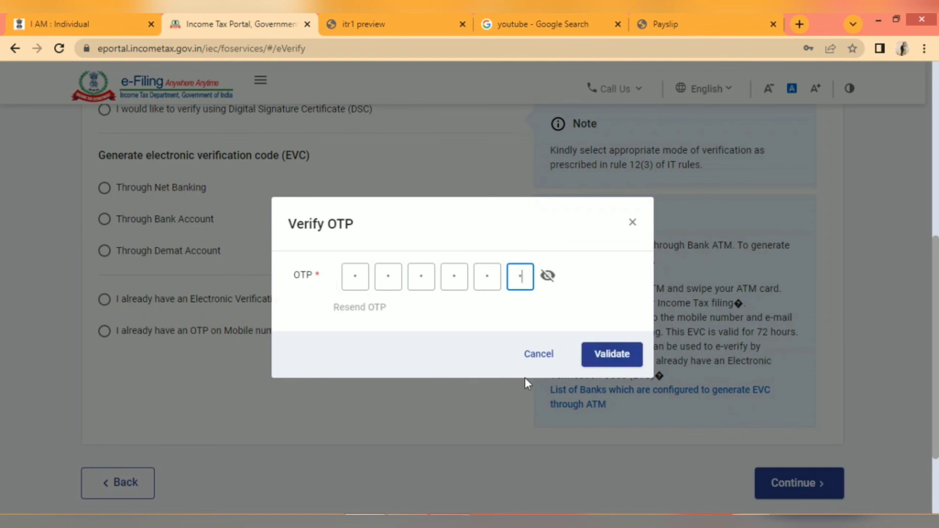
pyautogui.click(608, 354)
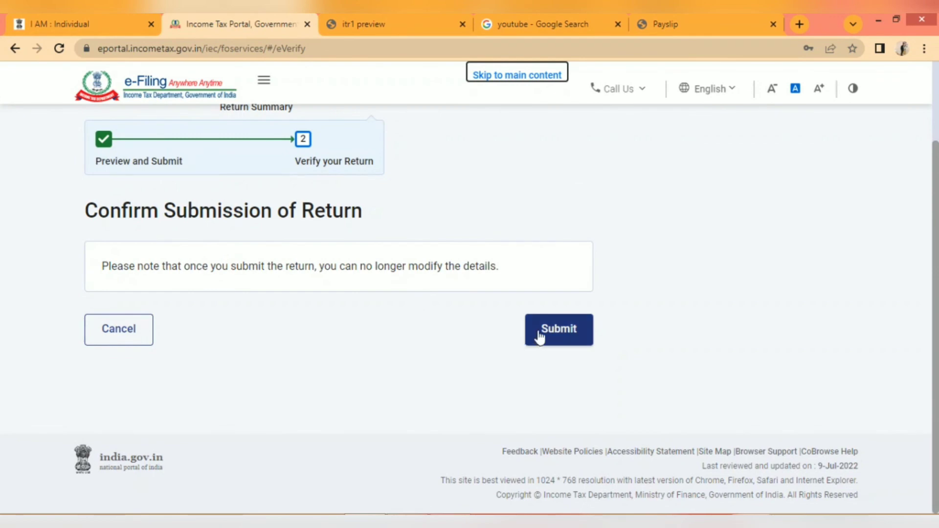
# Confirm the final submission of the return and go back to the dashboard.
pyautogui.click(562, 337)
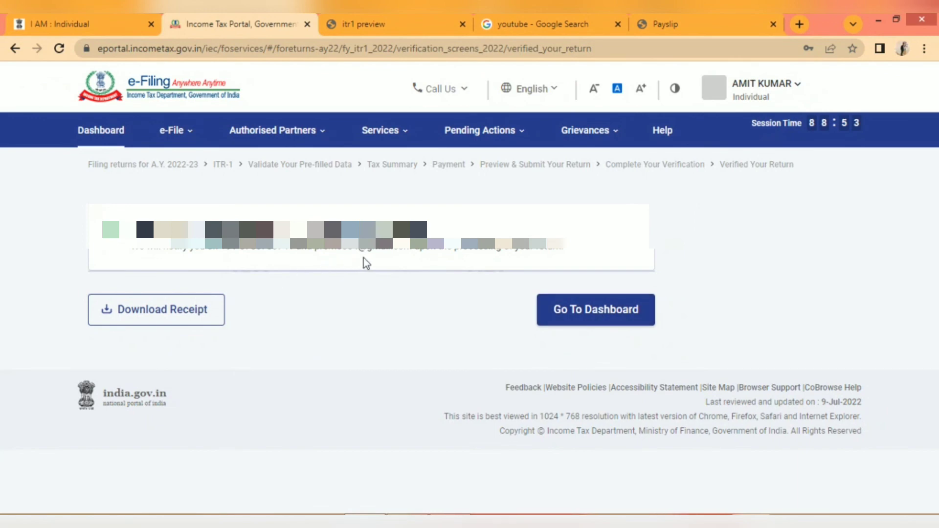
pyautogui.click(588, 318)
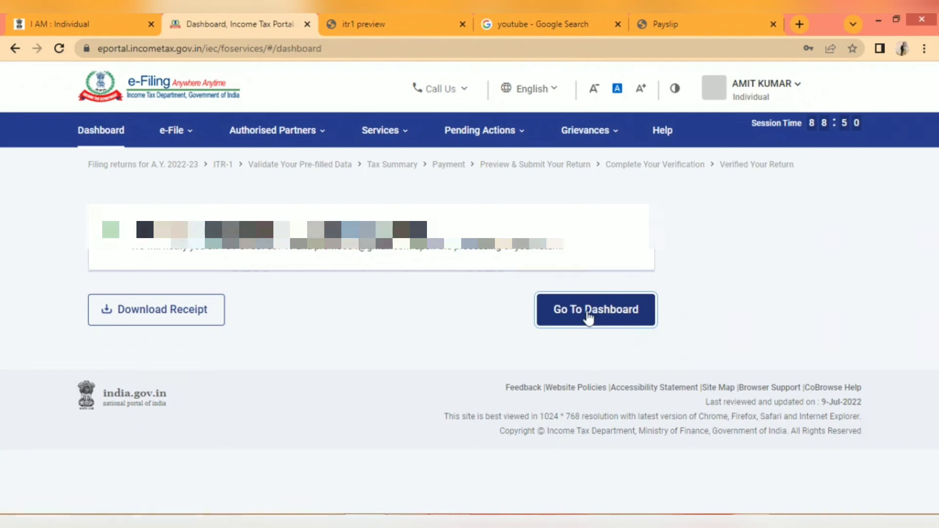